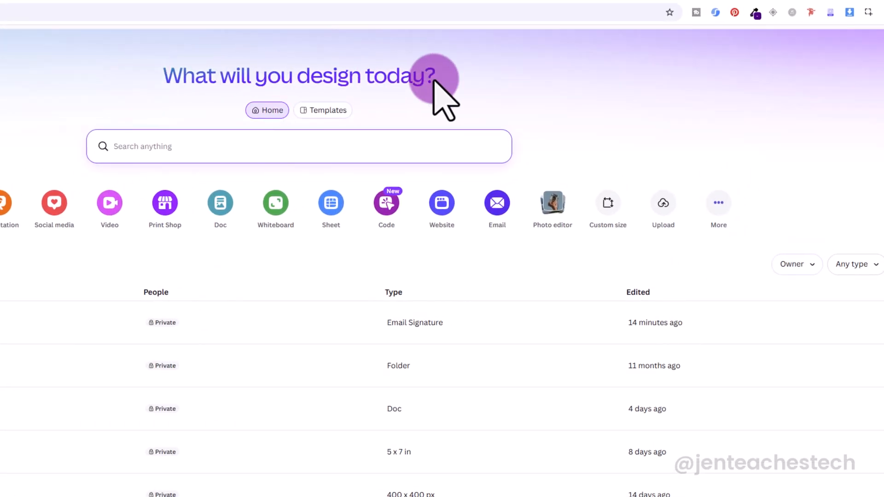
Find the email design types and create a new blank Email Signature design
{"action": "left_click", "coordinate": [723, 227]}
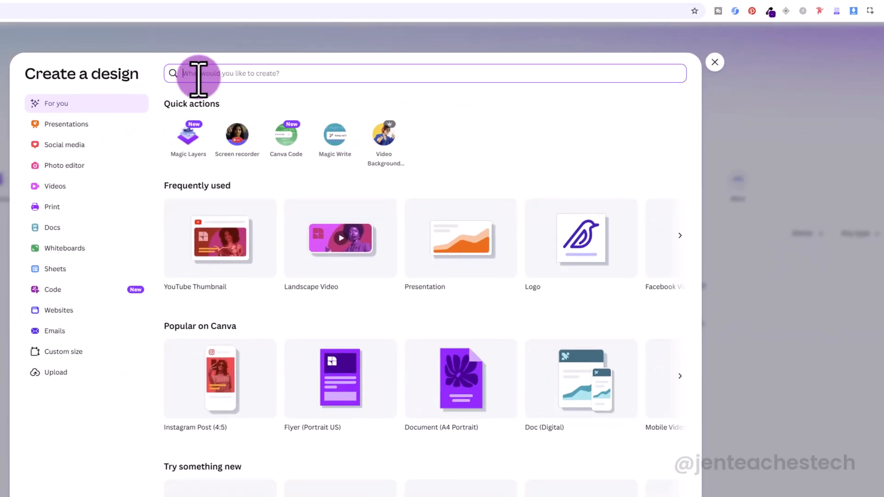
{"action": "type", "text": "email"}
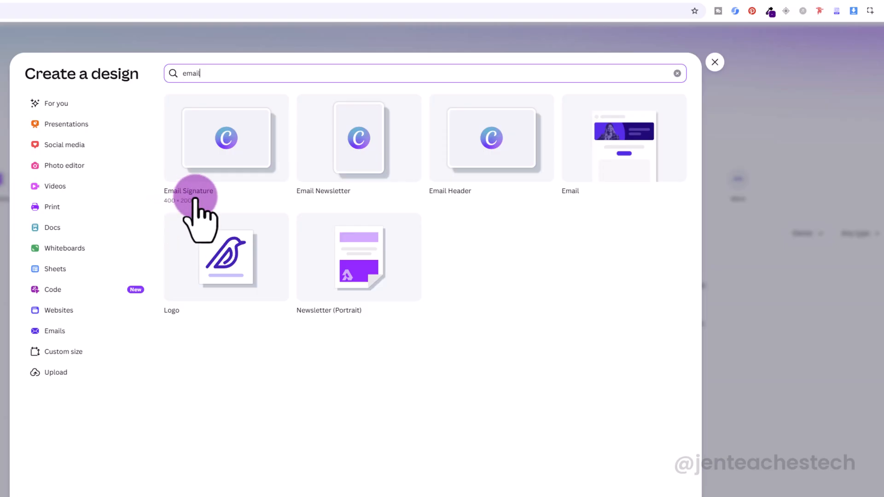
{"action": "left_click", "coordinate": [252, 146]}
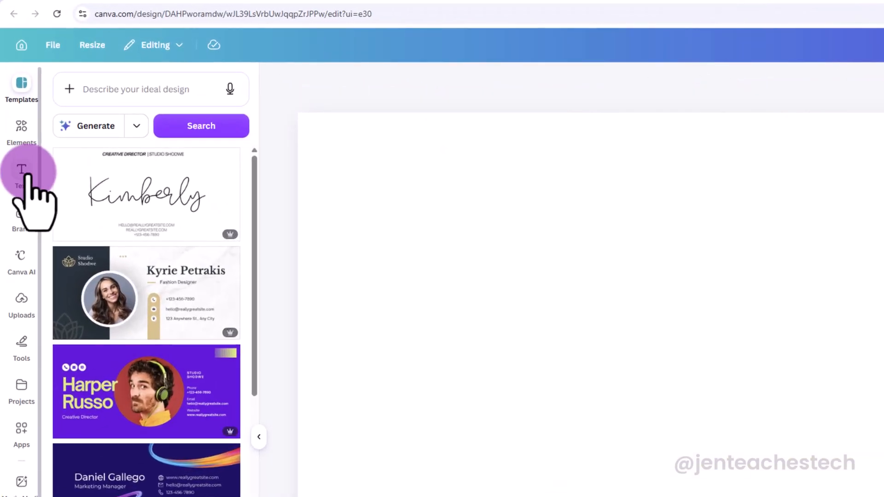
Add a text box reading "Jen Teaches Tech" and shift it slightly right and up on the page
{"action": "left_click", "coordinate": [27, 175]}
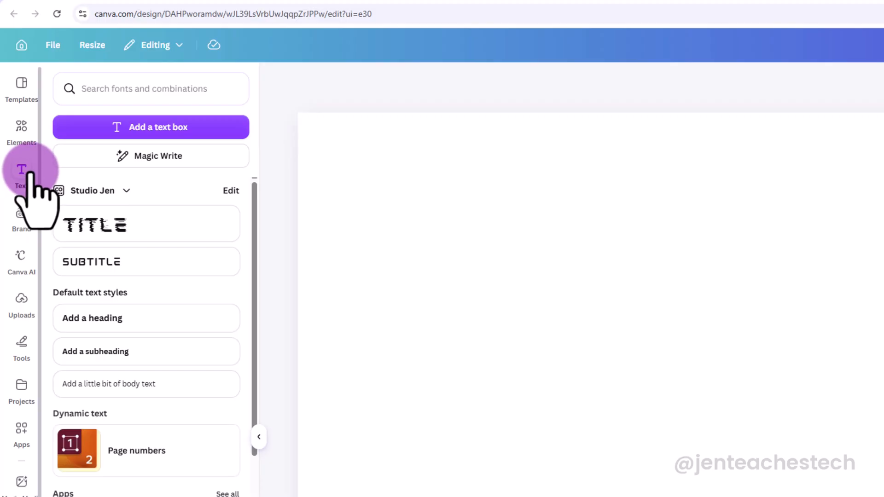
{"action": "left_click", "coordinate": [207, 129]}
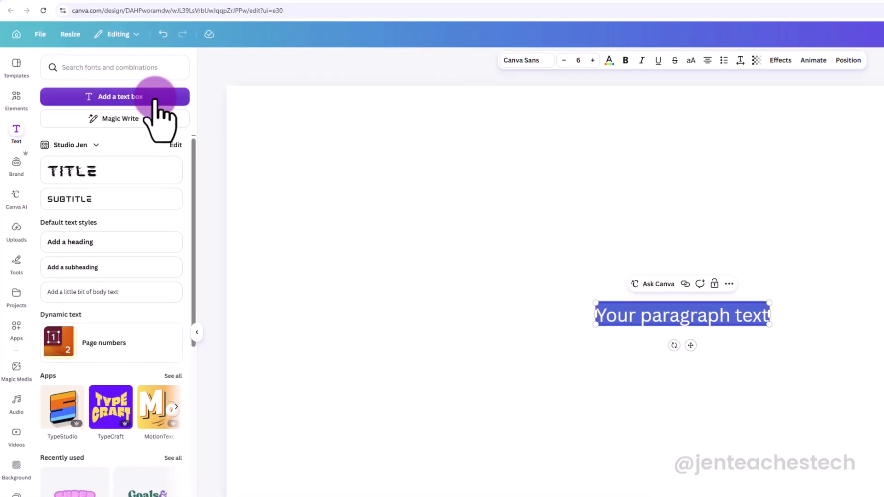
{"action": "left_click", "coordinate": [642, 319]}
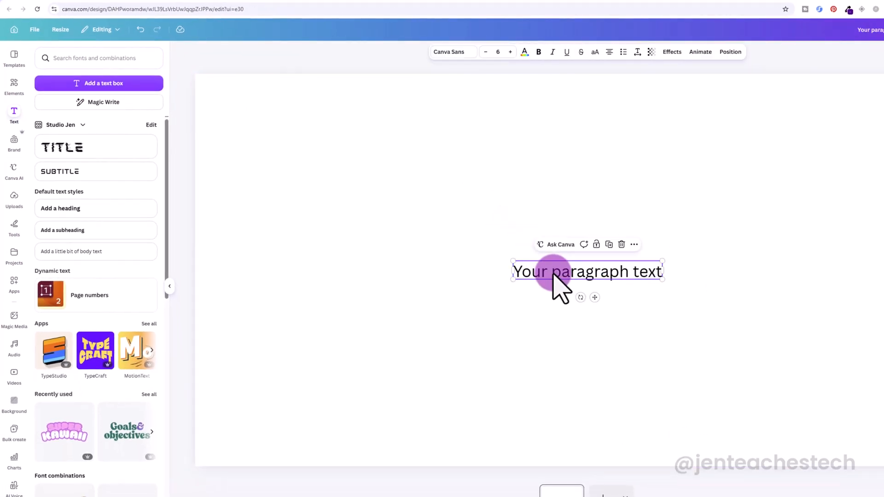
{"action": "left_click", "coordinate": [583, 276]}
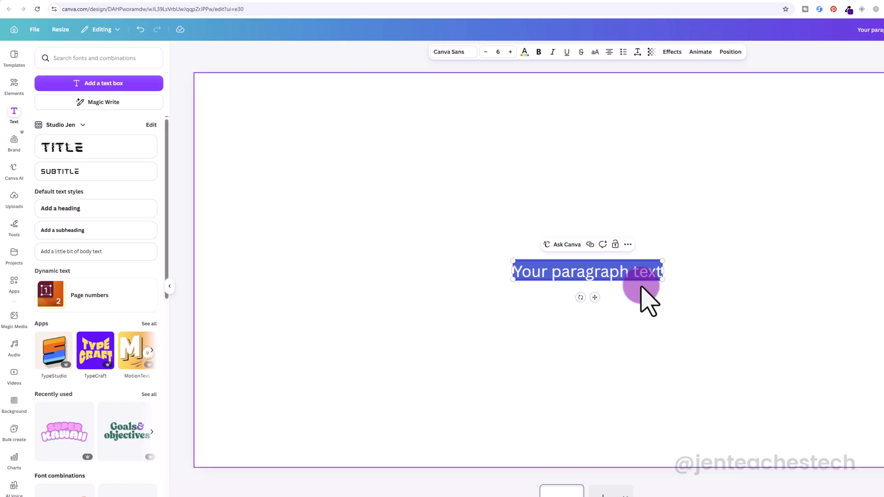
{"action": "key", "text": "BackSpace"}
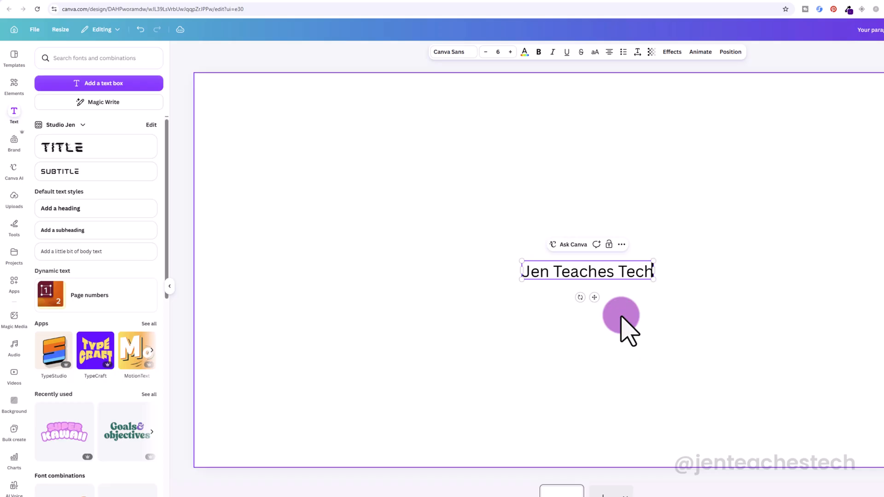
{"action": "left_click", "coordinate": [610, 299]}
{"action": "left_click", "coordinate": [612, 269]}
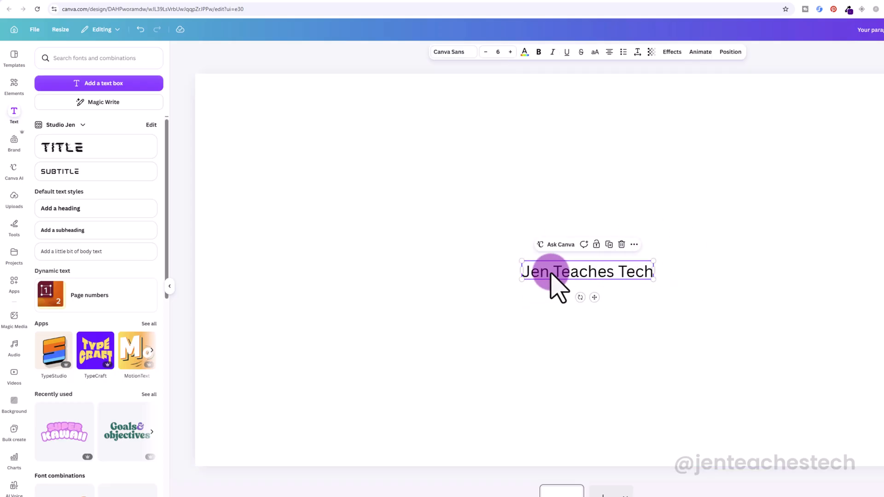
{"action": "mouse_move", "coordinate": [558, 287]}
{"action": "left_mouse_down"}
{"action": "mouse_move", "coordinate": [613, 259]}
{"action": "mouse_move", "coordinate": [602, 256]}
{"action": "mouse_move", "coordinate": [575, 283]}
{"action": "left_mouse_up"}
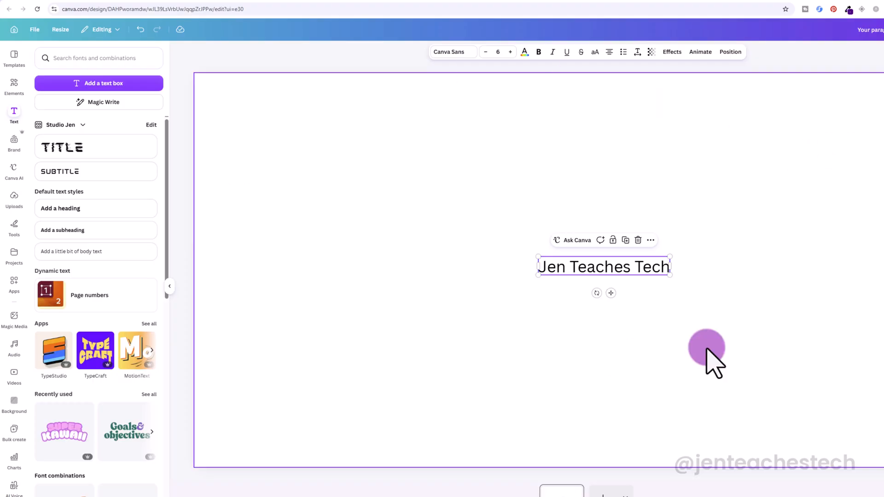
{"action": "left_click", "coordinate": [596, 296]}
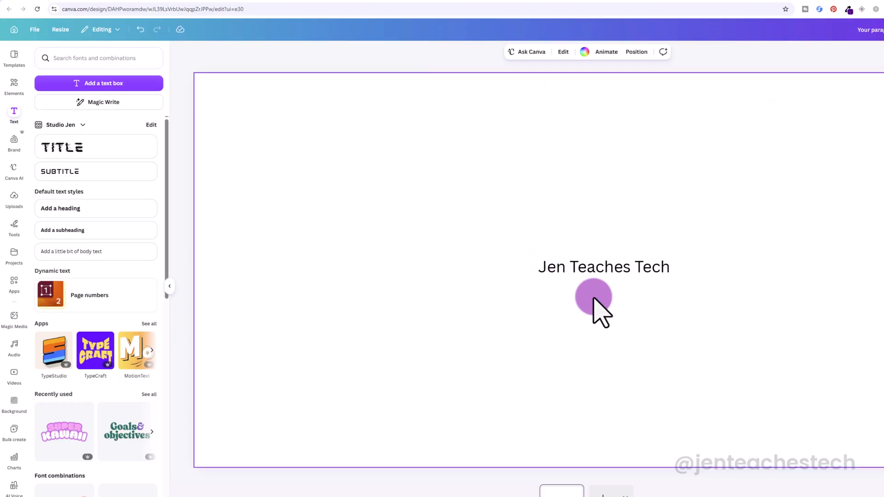
Increase the font size of the "Jen Teaches Tech" text to 15
{"action": "left_click", "coordinate": [612, 267]}
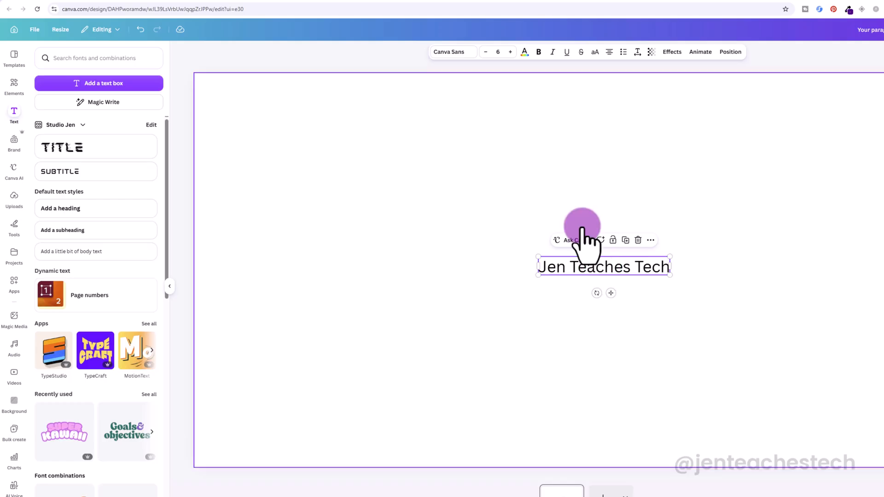
{"action": "left_click", "coordinate": [510, 52]}
{"action": "left_click", "coordinate": [510, 52]}
{"action": "left_click", "coordinate": [510, 52]}
{"action": "left_click", "coordinate": [509, 52]}
{"action": "left_click", "coordinate": [508, 52]}
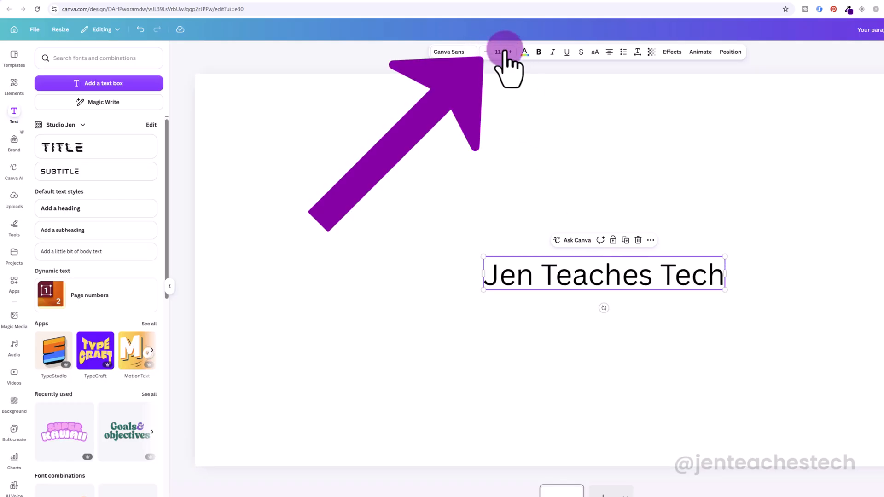
{"action": "left_click", "coordinate": [510, 52]}
{"action": "left_click", "coordinate": [510, 52]}
{"action": "left_click", "coordinate": [510, 52]}
{"action": "left_click", "coordinate": [510, 52]}
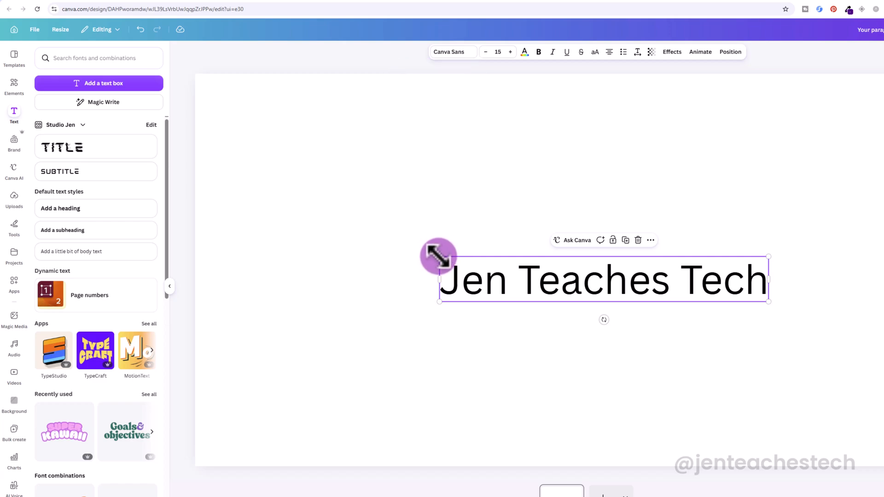
Enlarge the "Jen Teaches Tech" text to a font size of about 32.4 and centre it on the page
{"action": "left_click_drag", "start_coordinate": [438, 256], "coordinate": [112, 205]}
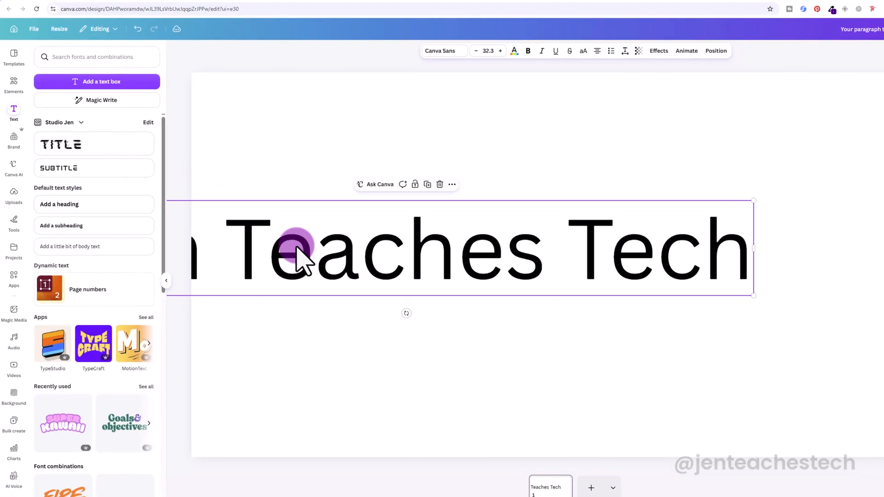
{"action": "left_click_drag", "start_coordinate": [302, 258], "coordinate": [414, 240]}
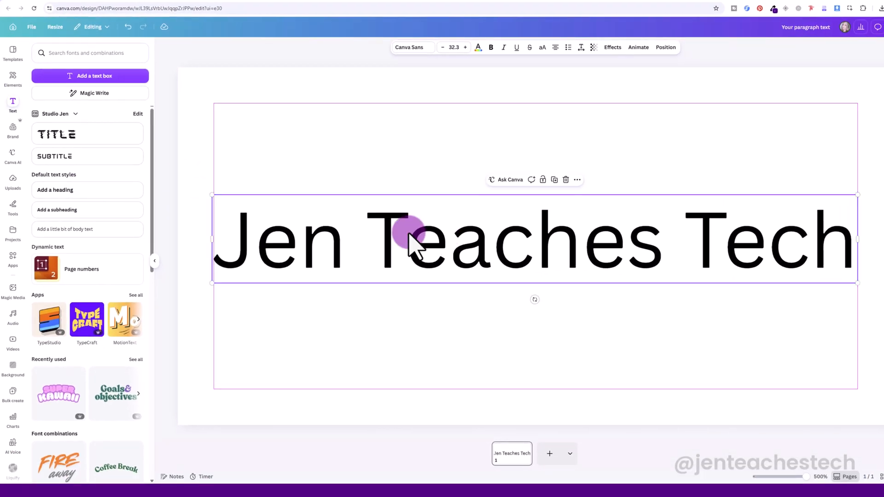
{"action": "mouse_move", "coordinate": [212, 194]}
{"action": "left_mouse_down"}
{"action": "mouse_move", "coordinate": [219, 197]}
{"action": "mouse_move", "coordinate": [209, 193]}
{"action": "left_mouse_up"}
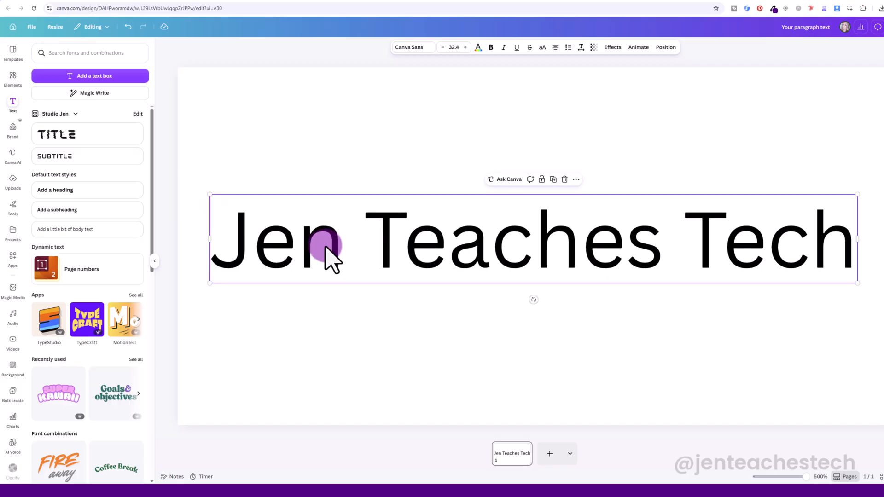
{"action": "left_click_drag", "start_coordinate": [326, 248], "coordinate": [355, 262]}
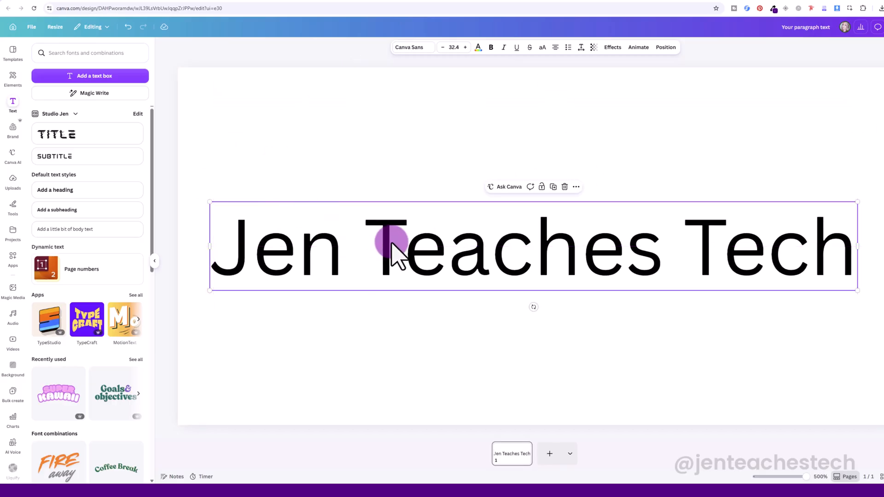
{"action": "left_click", "coordinate": [476, 325]}
{"action": "left_click", "coordinate": [525, 263]}
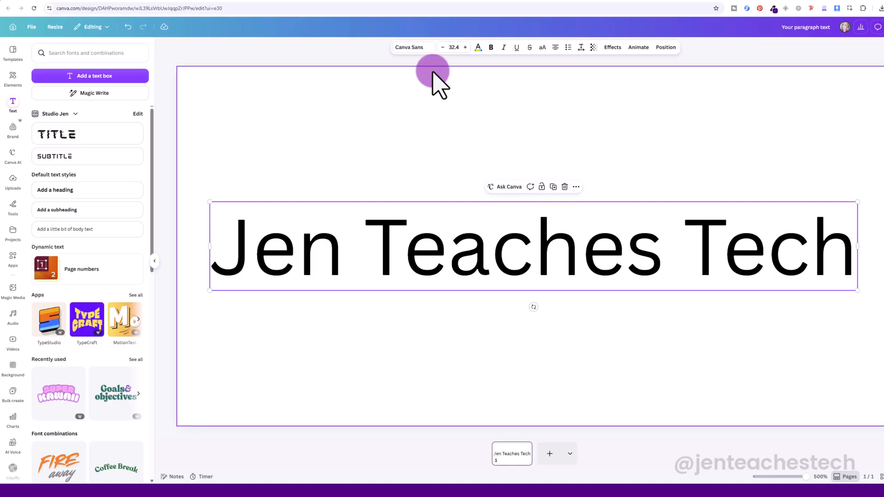
Change the text's font to Joella, scale it up to a size of about 41.1 and recentre it
{"action": "left_click", "coordinate": [414, 47]}
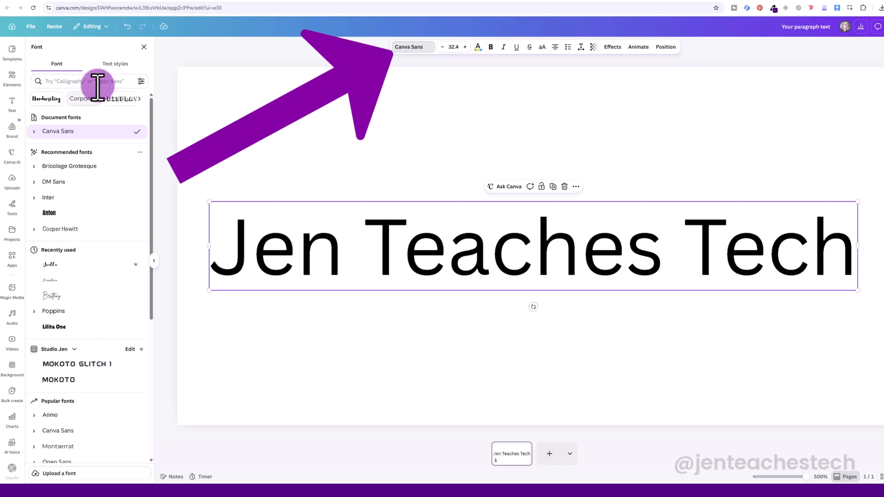
{"action": "scroll", "coordinate": [79, 162], "scroll_direction": "down", "scroll_amount": 3}
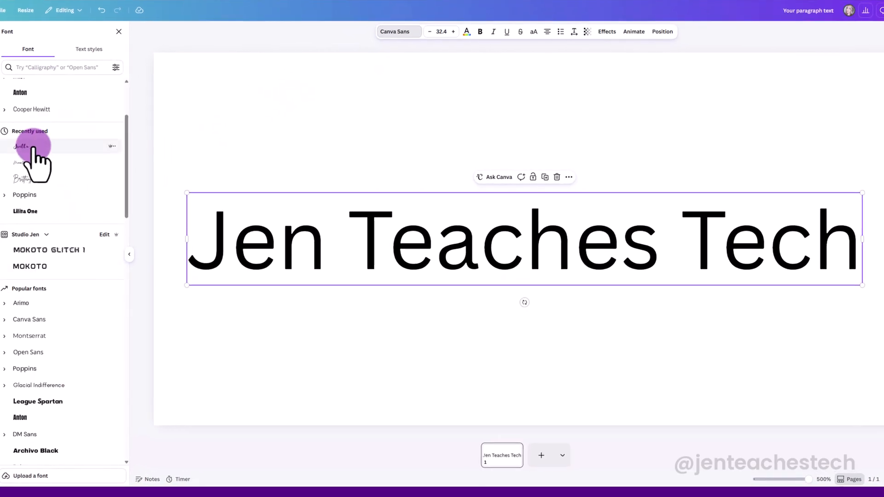
{"action": "left_click", "coordinate": [32, 146]}
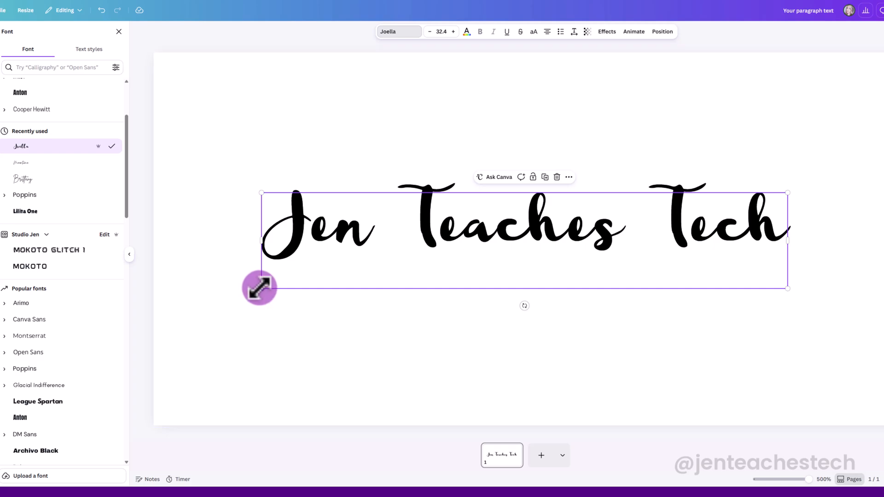
{"action": "left_click_drag", "start_coordinate": [261, 288], "coordinate": [191, 351]}
{"action": "left_click_drag", "start_coordinate": [354, 271], "coordinate": [434, 270]}
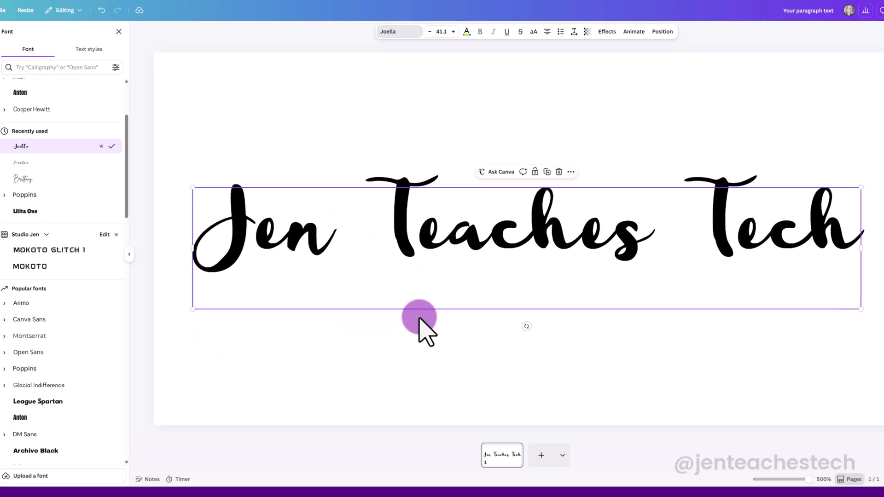
Recolor only the word "Teaches" with a custom bright violet solid color
{"action": "left_click", "coordinate": [588, 222]}
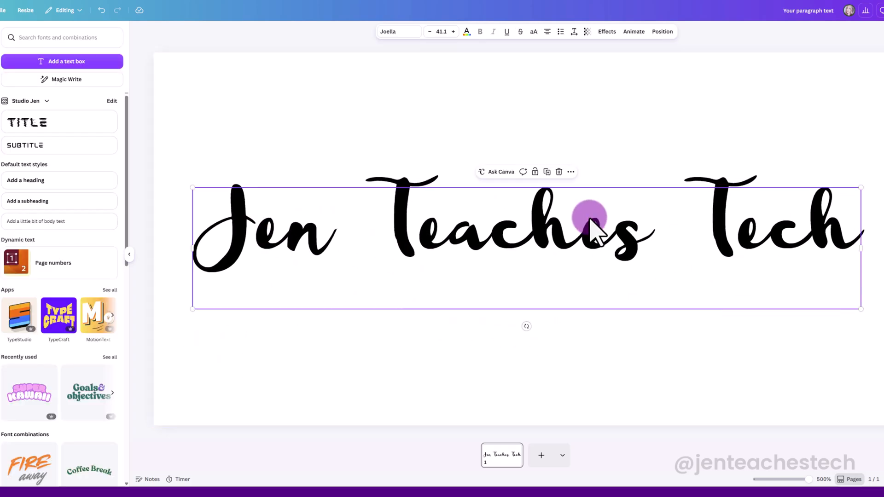
{"action": "double_click", "coordinate": [547, 224]}
{"action": "left_click", "coordinate": [631, 243]}
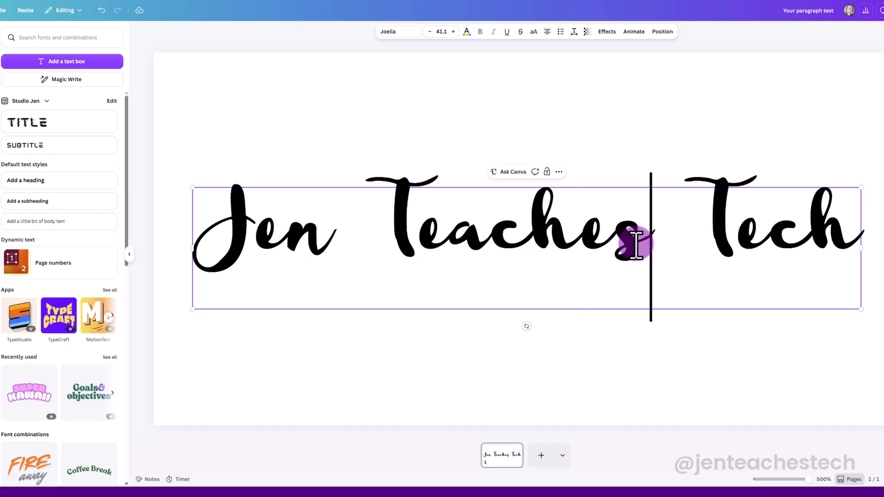
{"action": "left_click_drag", "start_coordinate": [635, 245], "coordinate": [390, 228]}
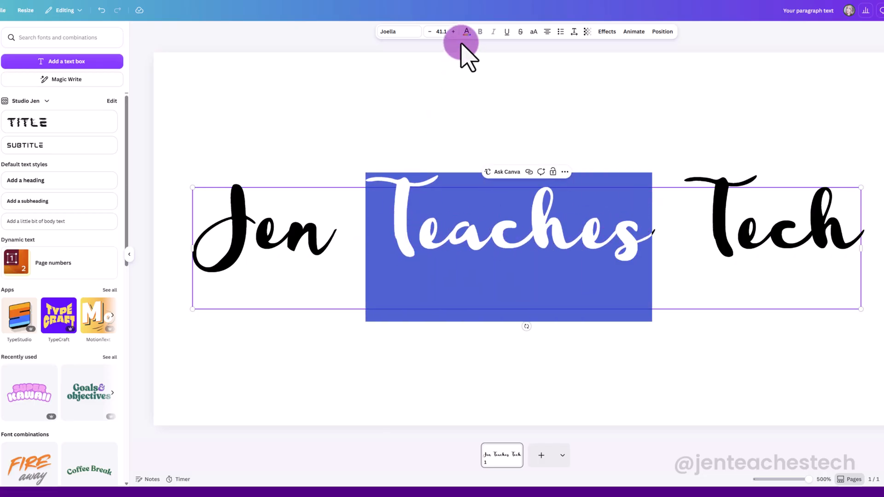
{"action": "left_click", "coordinate": [466, 30]}
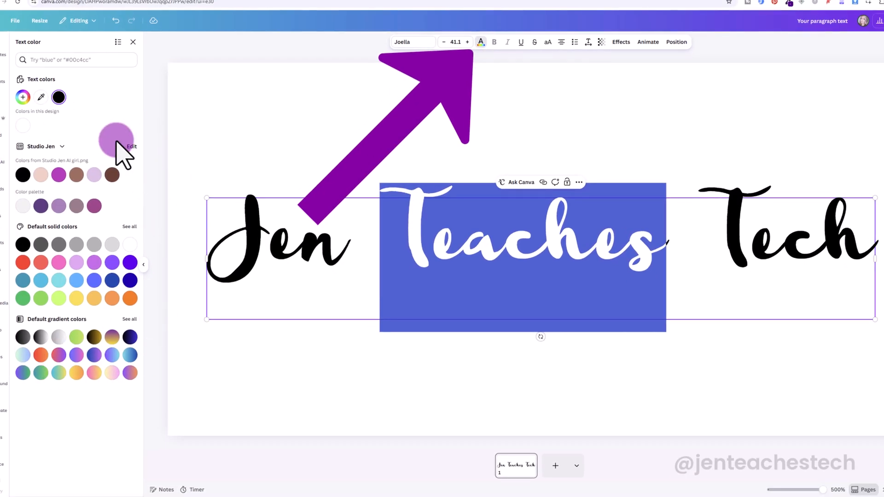
{"action": "left_click", "coordinate": [22, 98]}
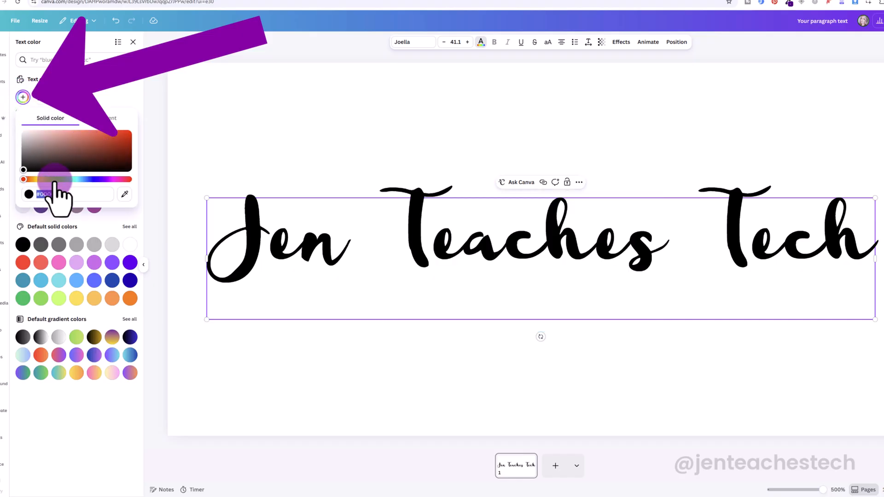
{"action": "left_click", "coordinate": [85, 179]}
{"action": "left_click_drag", "start_coordinate": [86, 159], "coordinate": [114, 129]}
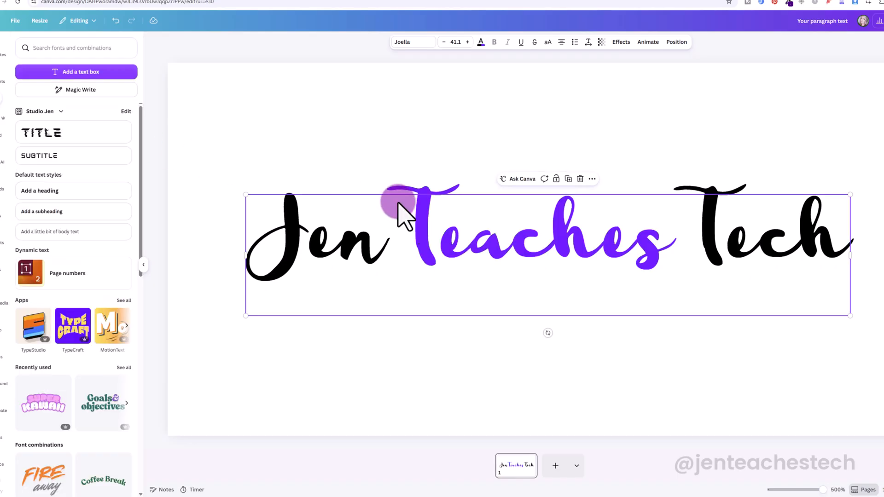
{"action": "left_click", "coordinate": [470, 218]}
{"action": "left_click", "coordinate": [501, 222]}
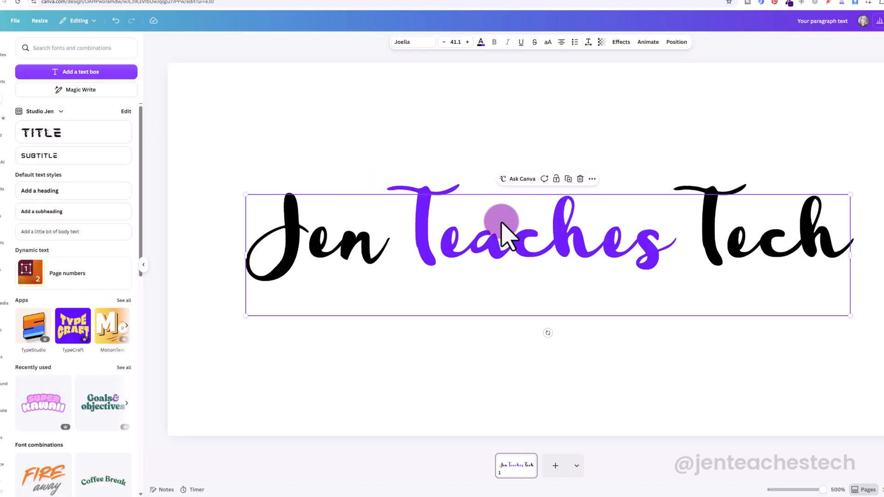
{"action": "left_click", "coordinate": [388, 253]}
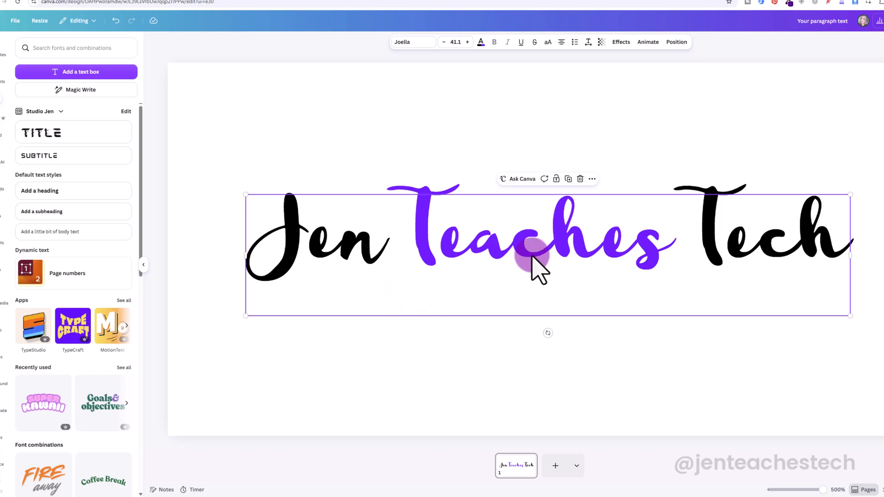
Try the Glow, Echo and Outline effects on the "Jen Teaches Tech" text
{"action": "left_click", "coordinate": [621, 42]}
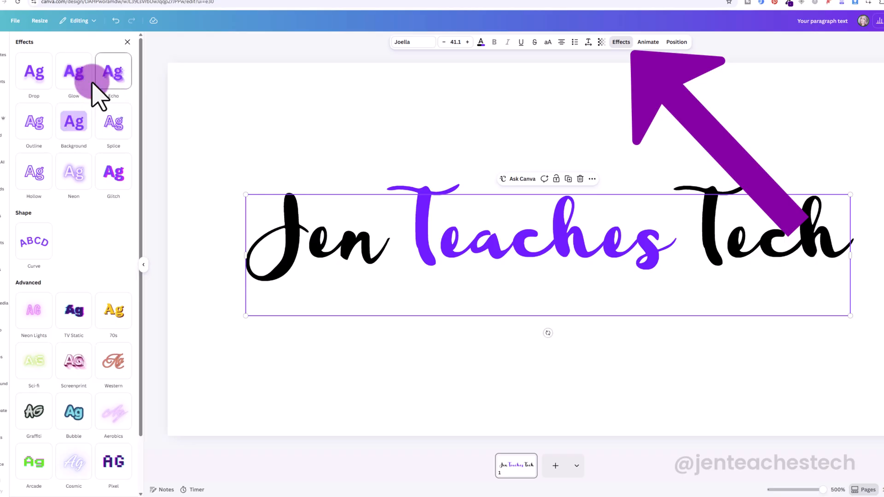
{"action": "left_click", "coordinate": [74, 72]}
{"action": "left_click", "coordinate": [115, 78]}
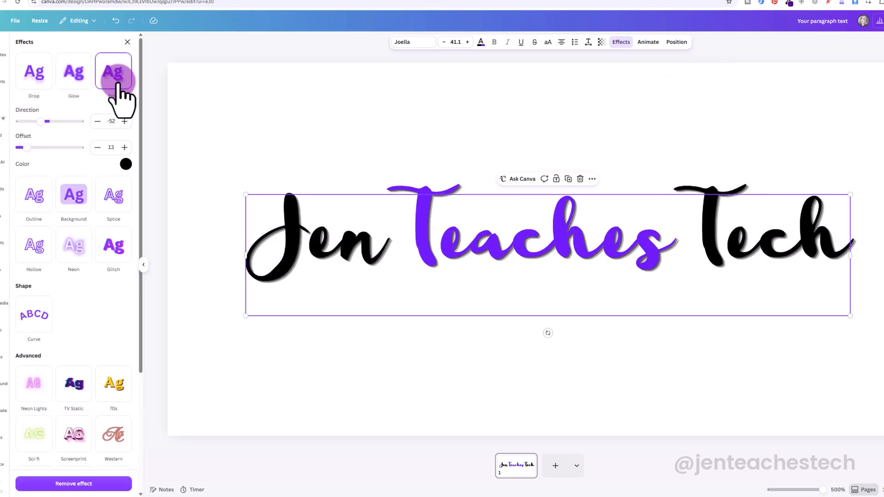
{"action": "left_click", "coordinate": [33, 205]}
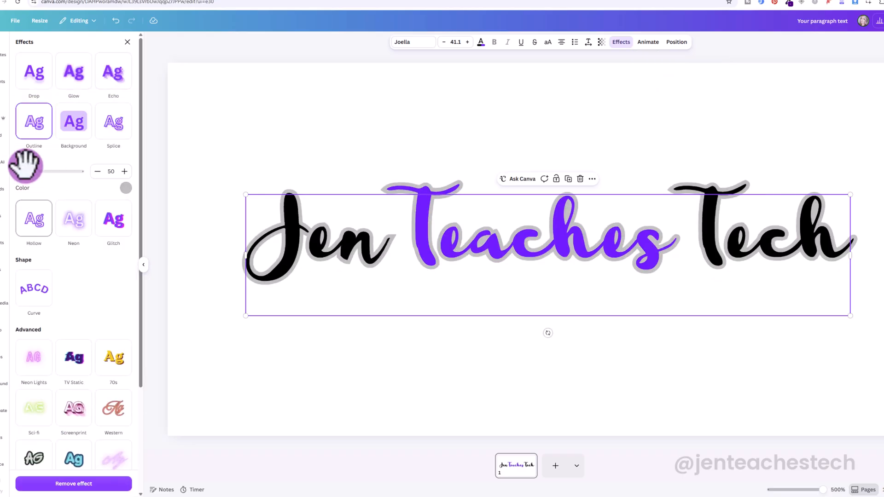
Try violet, mauve and yellow as the text's outline color, and remove the effect from the text
{"action": "left_click", "coordinate": [126, 187]}
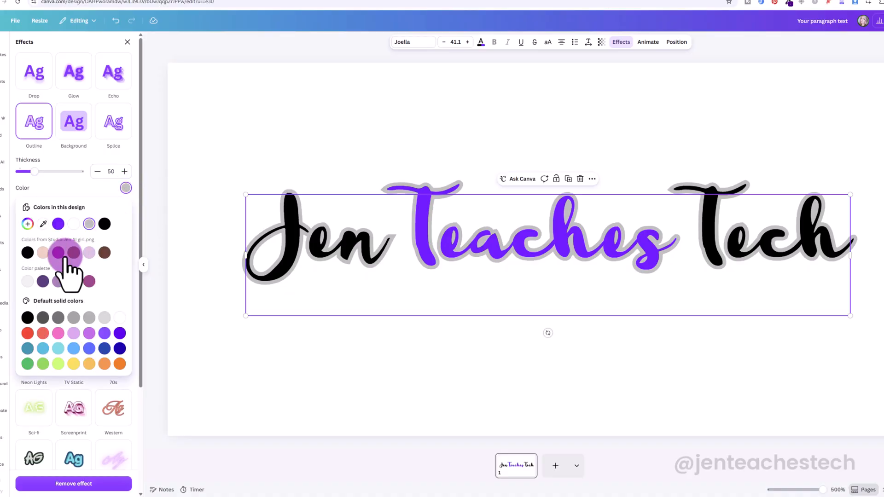
{"action": "left_click", "coordinate": [58, 224]}
{"action": "left_click", "coordinate": [58, 281]}
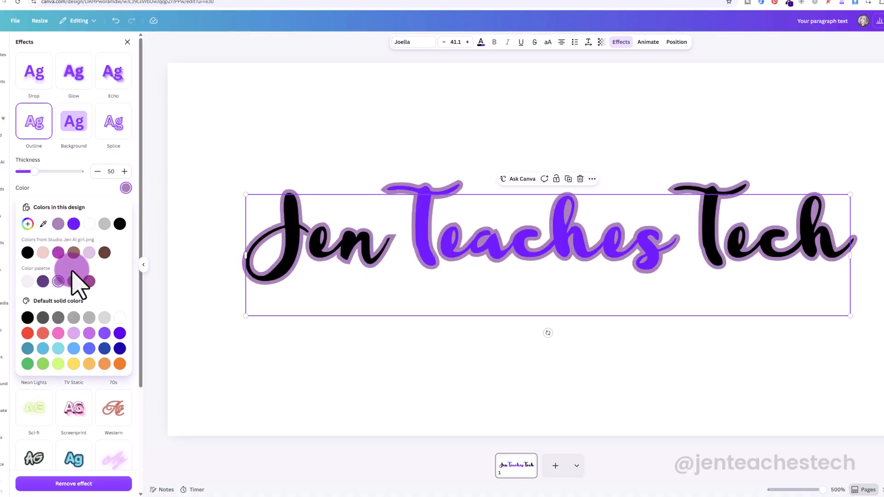
{"action": "left_click", "coordinate": [74, 364]}
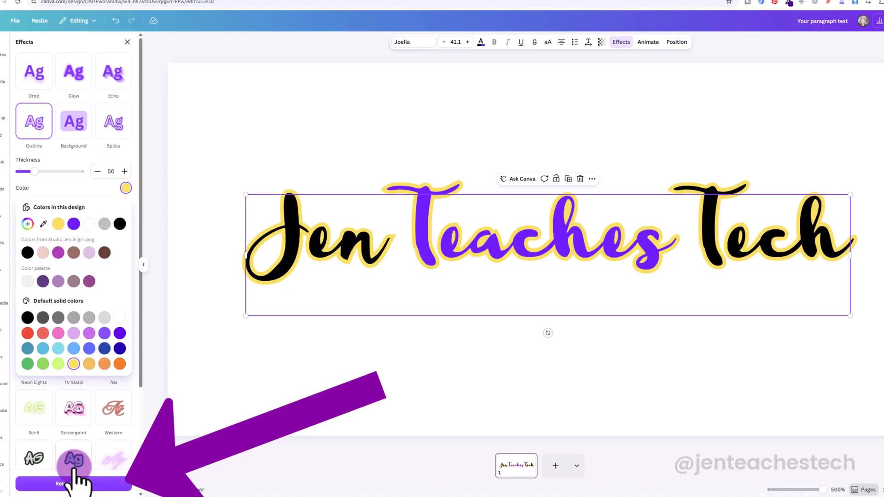
{"action": "left_click", "coordinate": [89, 484]}
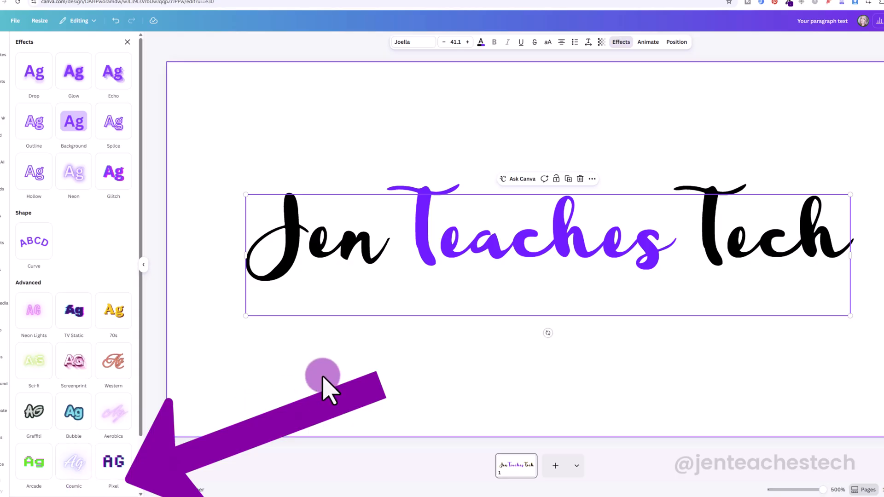
{"action": "left_click", "coordinate": [715, 340]}
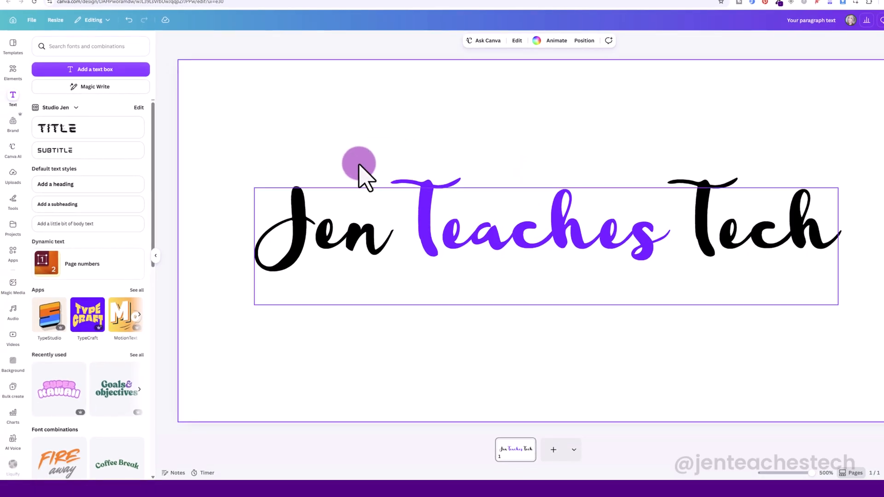
Search the elements for "cursor" and add the black arrow graphic with click lines to the page
{"action": "left_click", "coordinate": [13, 74]}
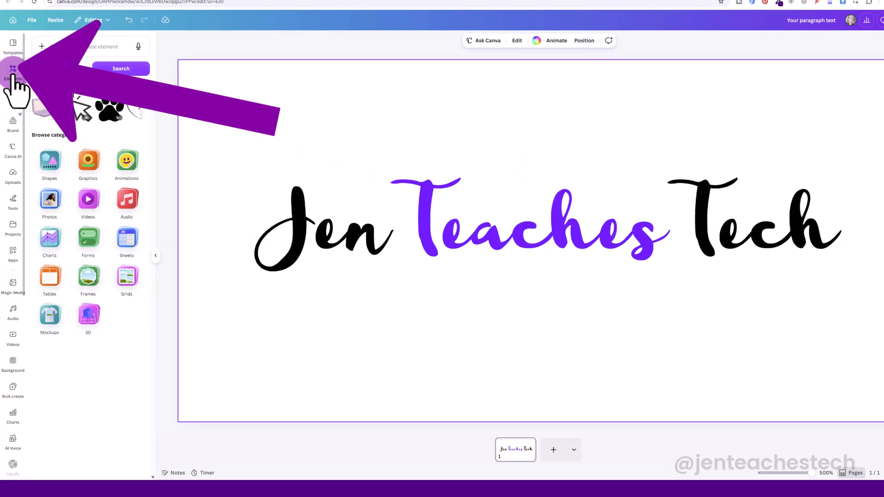
{"action": "left_click", "coordinate": [76, 46]}
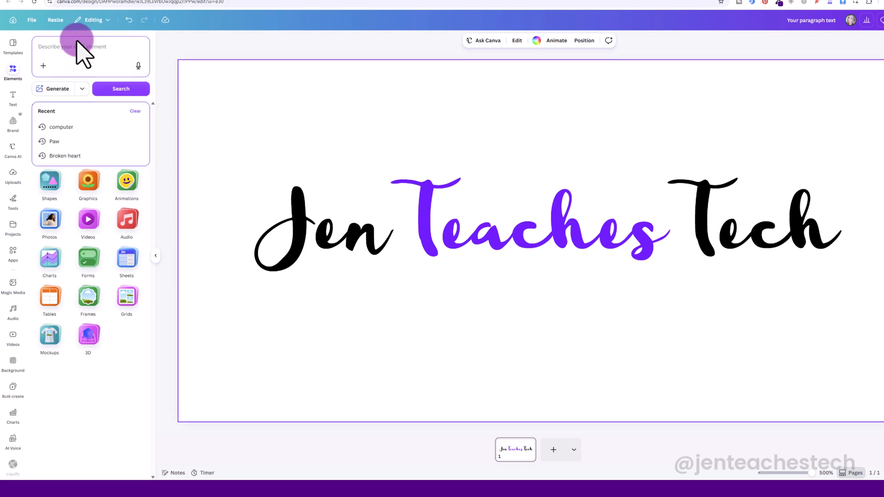
{"action": "type", "text": "cursor"}
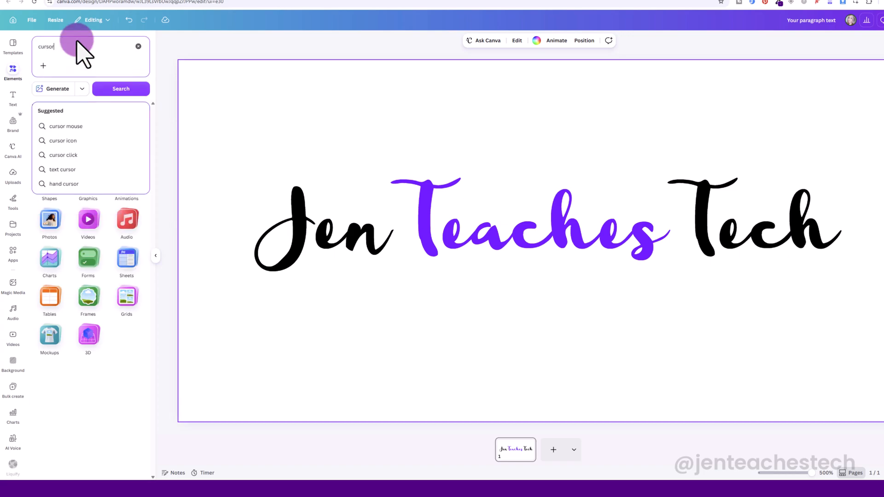
{"action": "key", "text": "Return"}
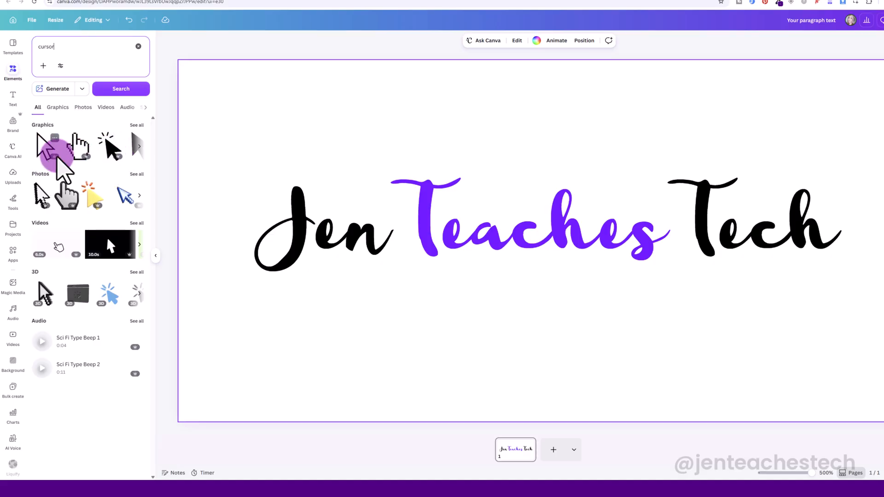
{"action": "left_click", "coordinate": [112, 149]}
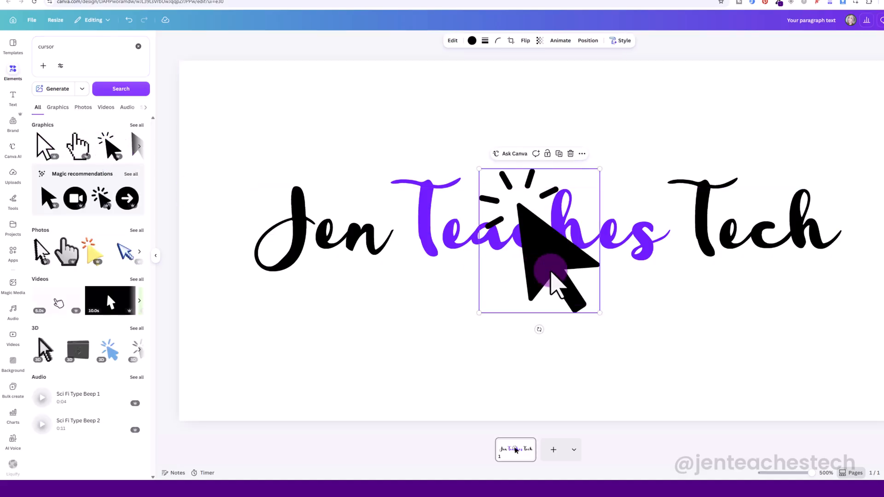
Move the cursor graphic below the end of "Tech" and recolor it with the violet already used in the design
{"action": "mouse_move", "coordinate": [558, 292]}
{"action": "left_mouse_down"}
{"action": "mouse_move", "coordinate": [491, 259]}
{"action": "mouse_move", "coordinate": [545, 278]}
{"action": "mouse_move", "coordinate": [561, 274]}
{"action": "mouse_move", "coordinate": [560, 261]}
{"action": "mouse_move", "coordinate": [826, 326]}
{"action": "left_mouse_up"}
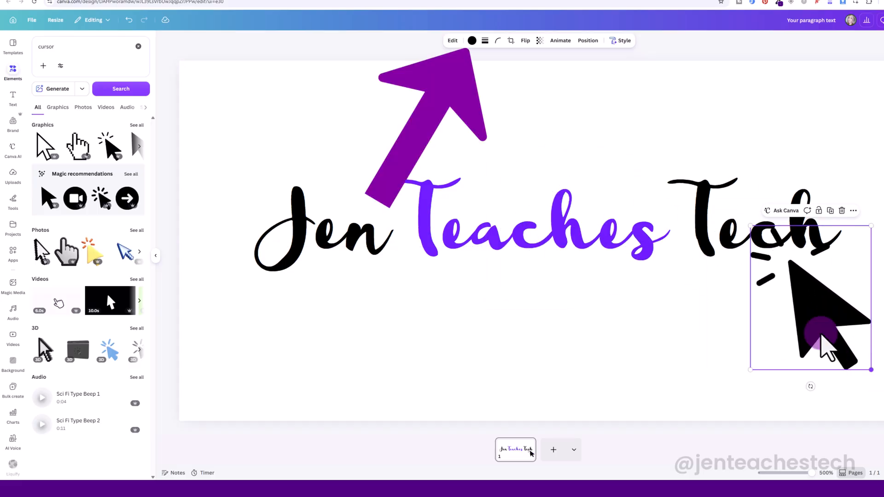
{"action": "left_click", "coordinate": [472, 40]}
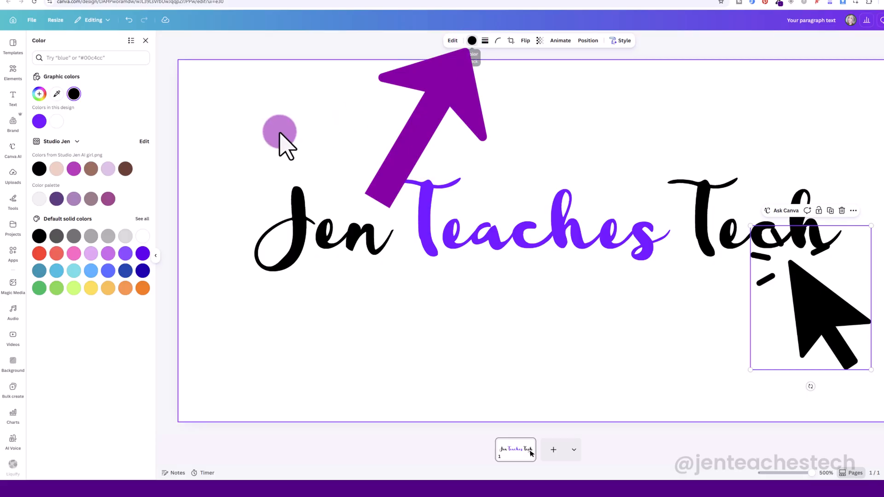
{"action": "left_click", "coordinate": [39, 121]}
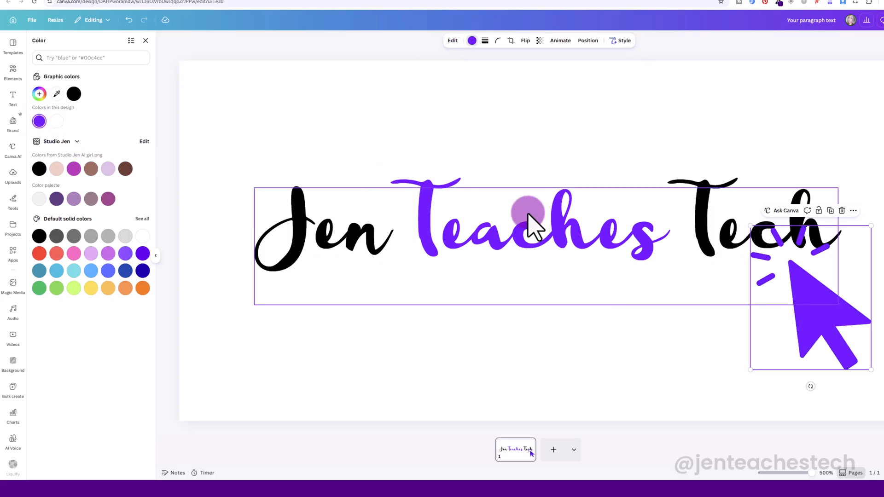
Shrink the cursor graphic, tilt it slightly and place it right after the final "h" of "Tech"
{"action": "left_click_drag", "start_coordinate": [799, 335], "coordinate": [759, 345]}
{"action": "left_click_drag", "start_coordinate": [832, 380], "coordinate": [859, 266]}
{"action": "left_click", "coordinate": [865, 306]}
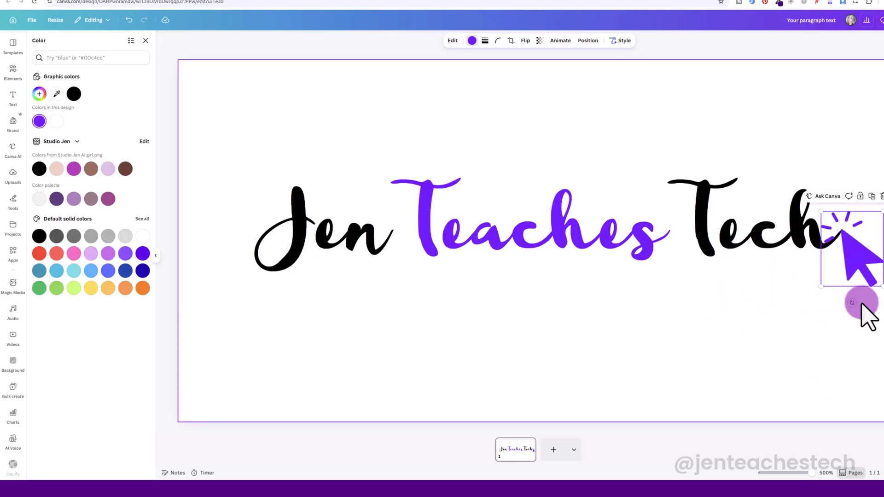
{"action": "left_click", "coordinate": [871, 278]}
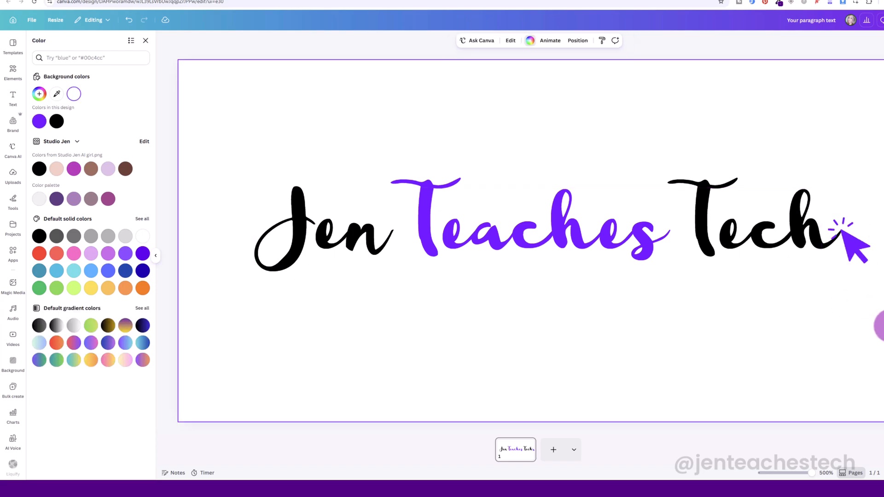
Preview the Typewriter, Ascend, Shift and Burst animations on the "Jen Teaches Tech" text
{"action": "left_click", "coordinate": [598, 223]}
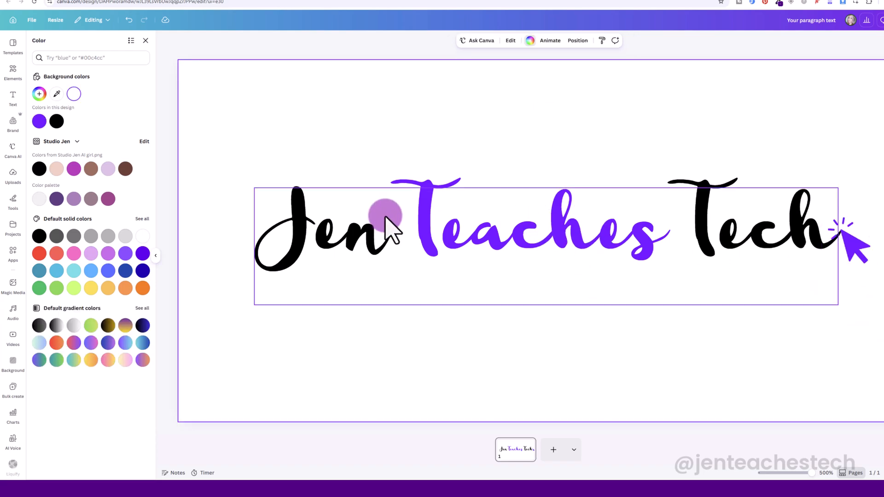
{"action": "left_click", "coordinate": [735, 239]}
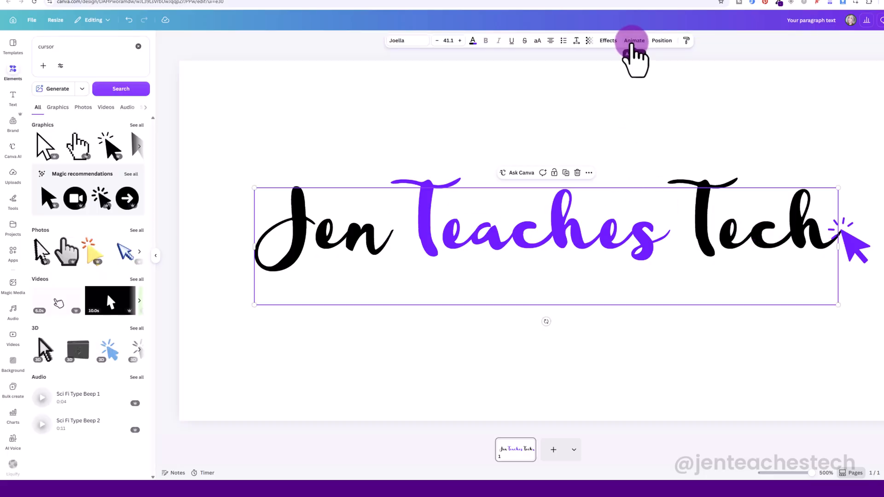
{"action": "left_click", "coordinate": [634, 41]}
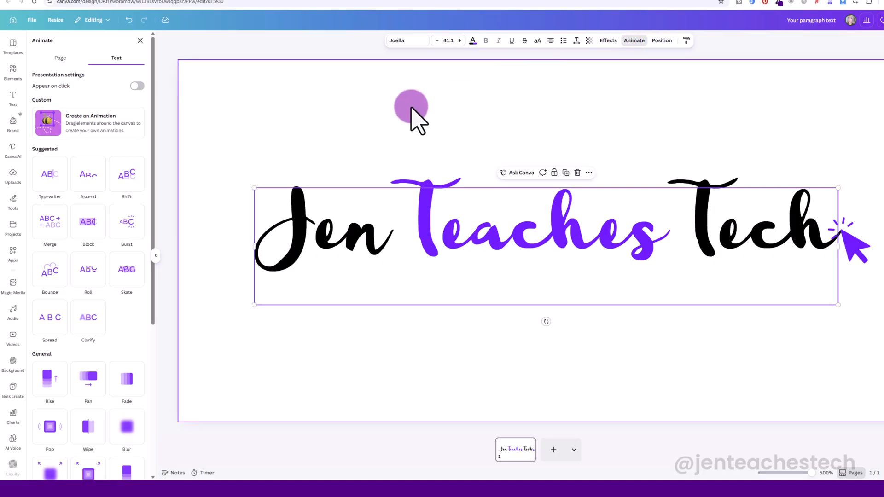
{"action": "left_click", "coordinate": [50, 175]}
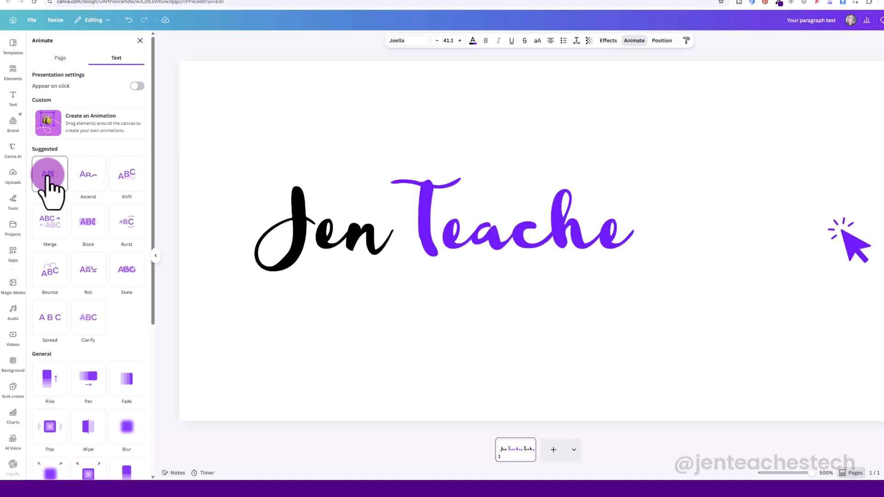
{"action": "left_click", "coordinate": [90, 180]}
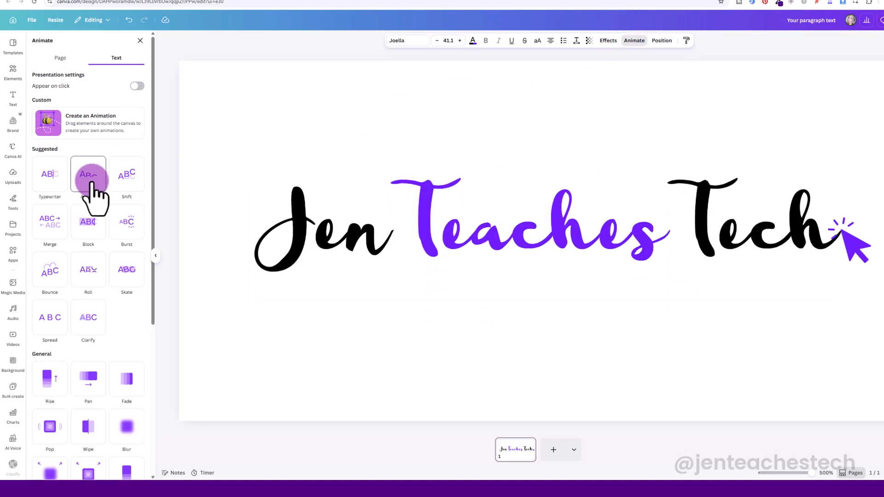
{"action": "left_click", "coordinate": [125, 179]}
{"action": "left_click", "coordinate": [128, 224]}
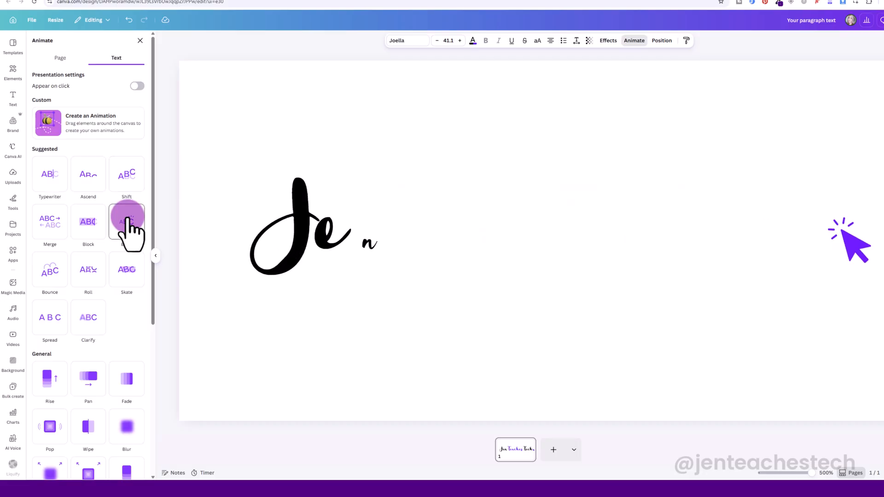
{"action": "left_click", "coordinate": [49, 175]}
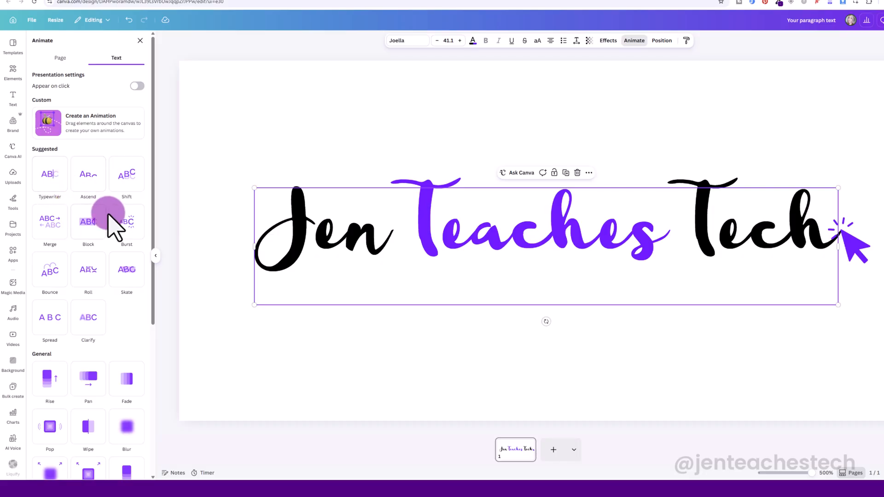
Apply the Burst animation to the "Jen Teaches Tech" text, playing on enter, and adjust its intensity
{"action": "left_click", "coordinate": [128, 223]}
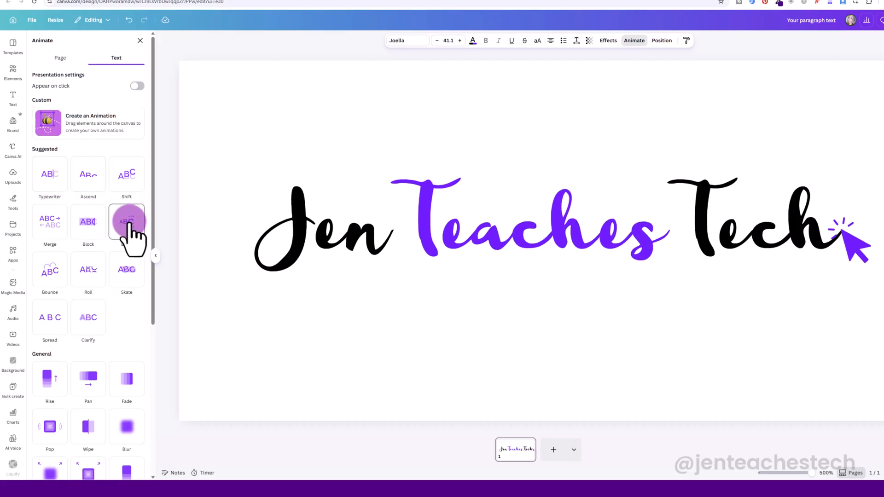
{"action": "left_click", "coordinate": [129, 223]}
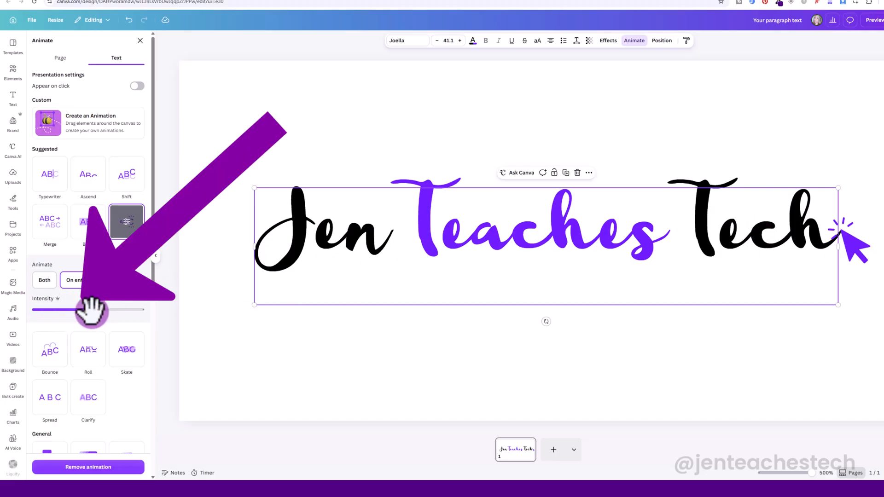
{"action": "mouse_move", "coordinate": [62, 313]}
{"action": "left_mouse_down"}
{"action": "mouse_move", "coordinate": [44, 312]}
{"action": "mouse_move", "coordinate": [155, 313]}
{"action": "mouse_move", "coordinate": [47, 311]}
{"action": "mouse_move", "coordinate": [72, 315]}
{"action": "left_mouse_up"}
{"action": "left_click", "coordinate": [271, 351]}
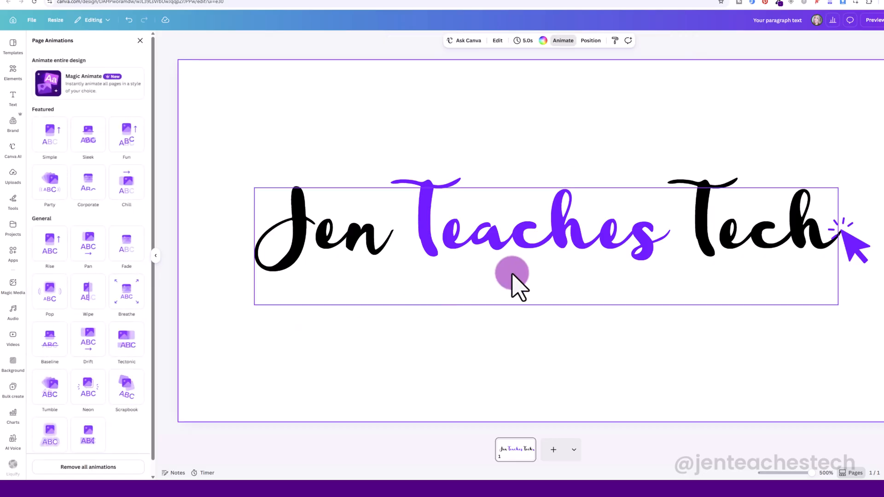
Try the Blur animation on the cursor graphic and apply the Neon animation to it
{"action": "left_click", "coordinate": [857, 249]}
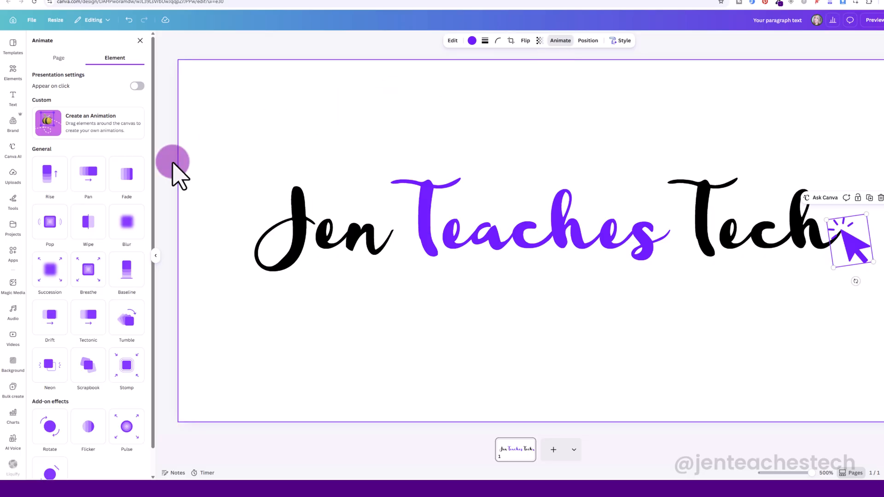
{"action": "left_click", "coordinate": [123, 223]}
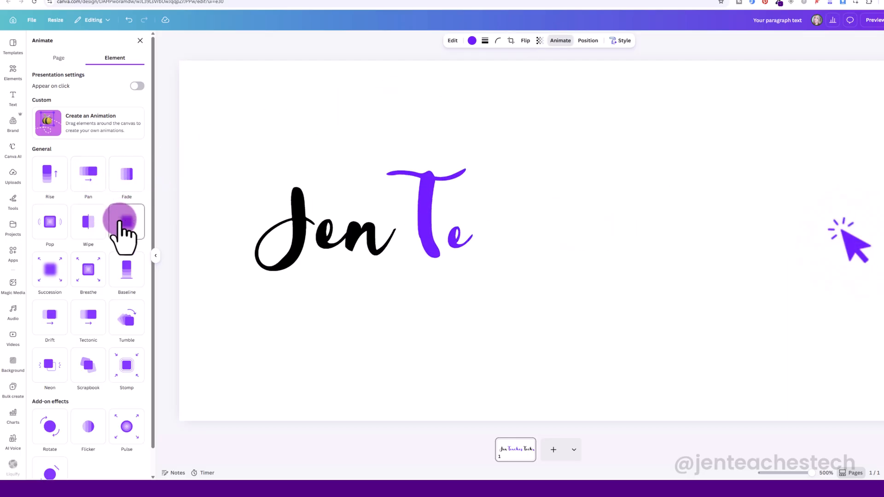
{"action": "left_click", "coordinate": [50, 368]}
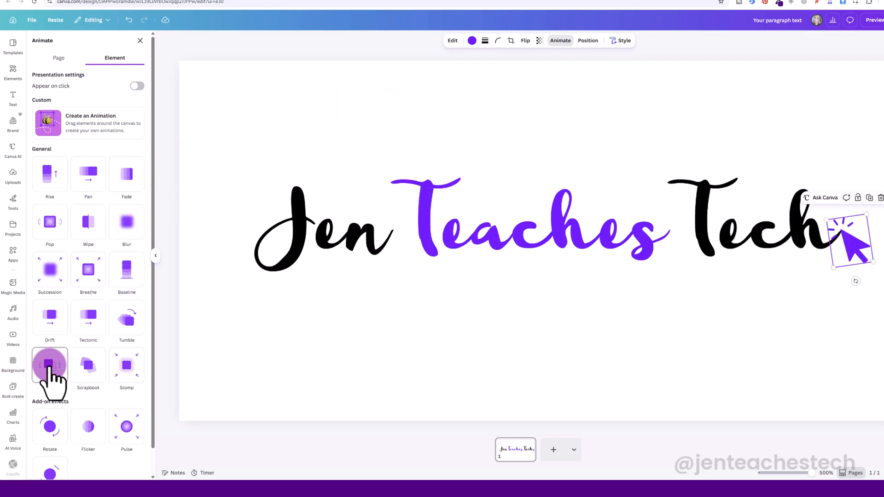
{"action": "left_click", "coordinate": [661, 343]}
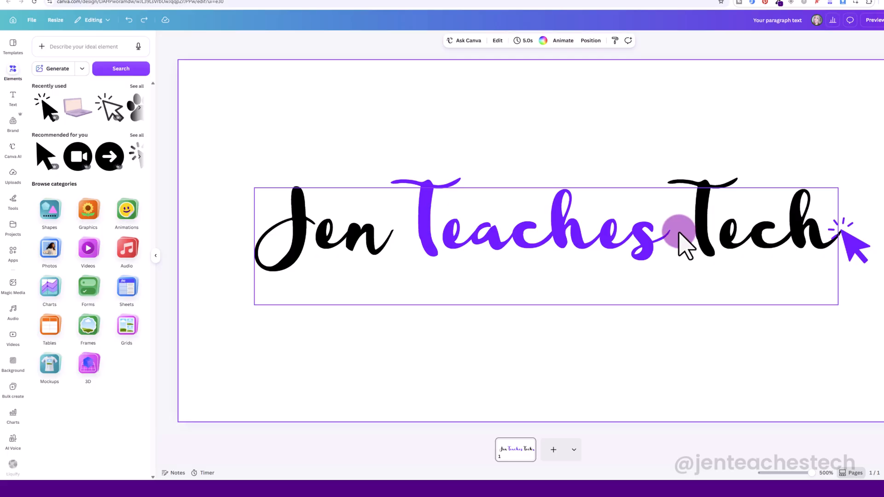
{"action": "left_click", "coordinate": [852, 242]}
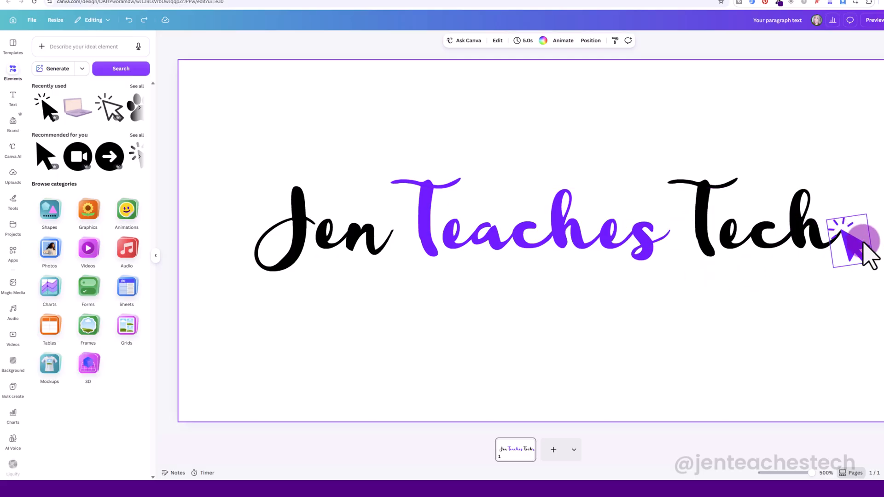
Show the cursor graphic's element timing and trim its start so it enters partway through the page, then check the text's timing
{"action": "left_click", "coordinate": [842, 258]}
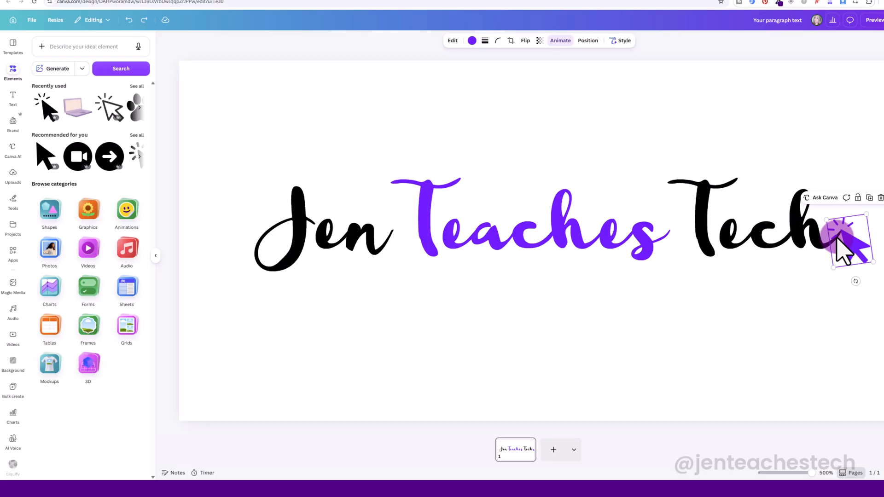
{"action": "right_click", "coordinate": [840, 241]}
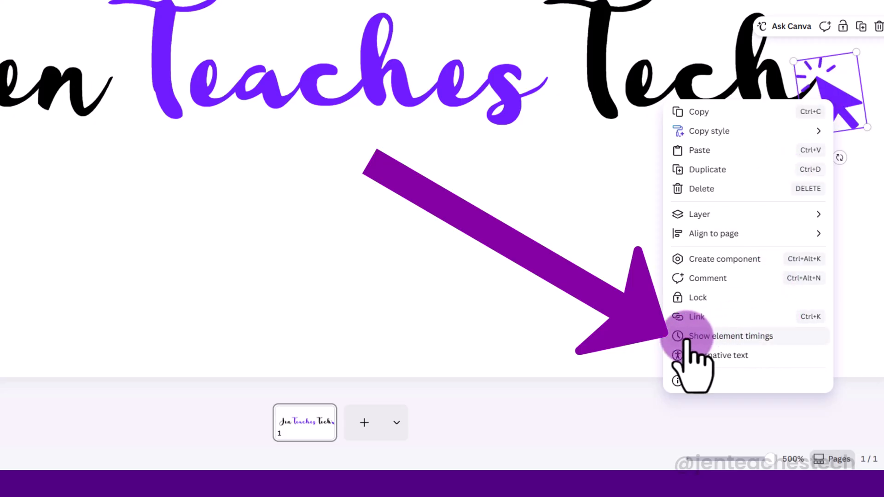
{"action": "left_click", "coordinate": [733, 339]}
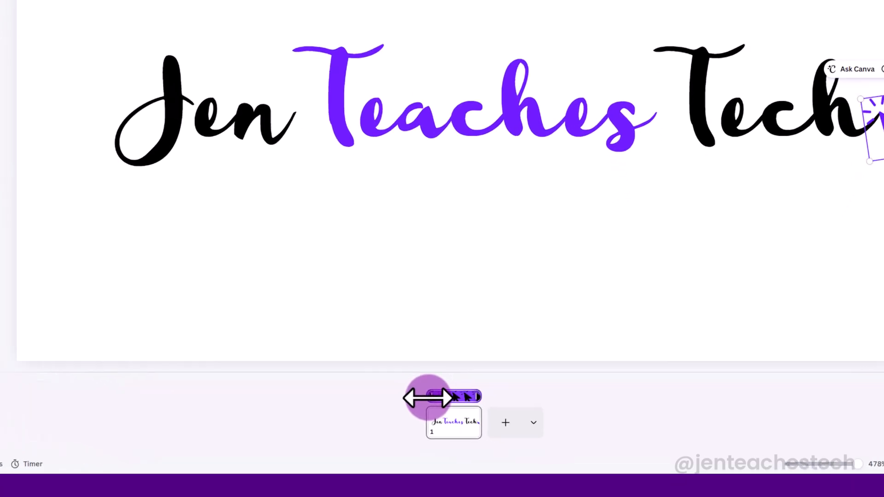
{"action": "left_click_drag", "start_coordinate": [377, 379], "coordinate": [399, 383]}
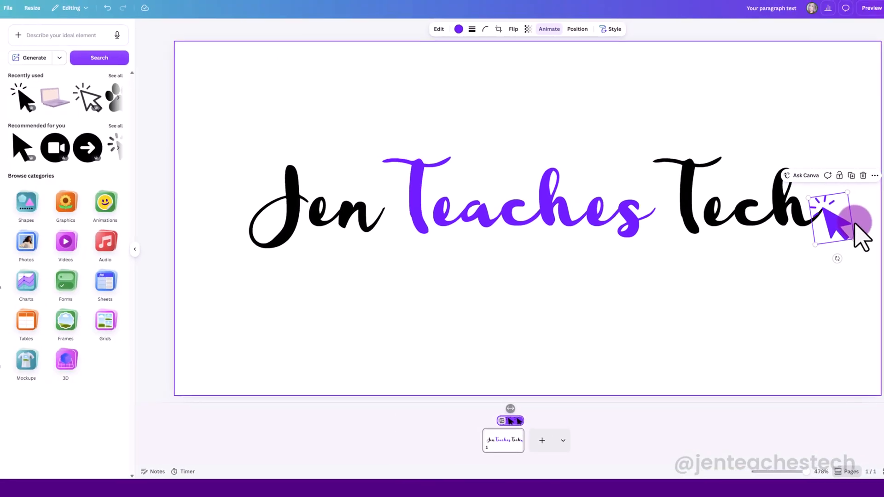
{"action": "left_click", "coordinate": [746, 319]}
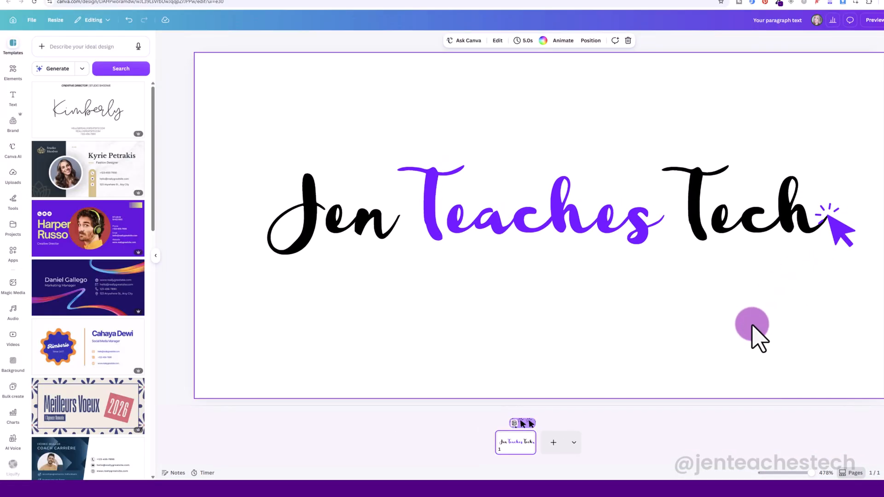
{"action": "left_click", "coordinate": [710, 244]}
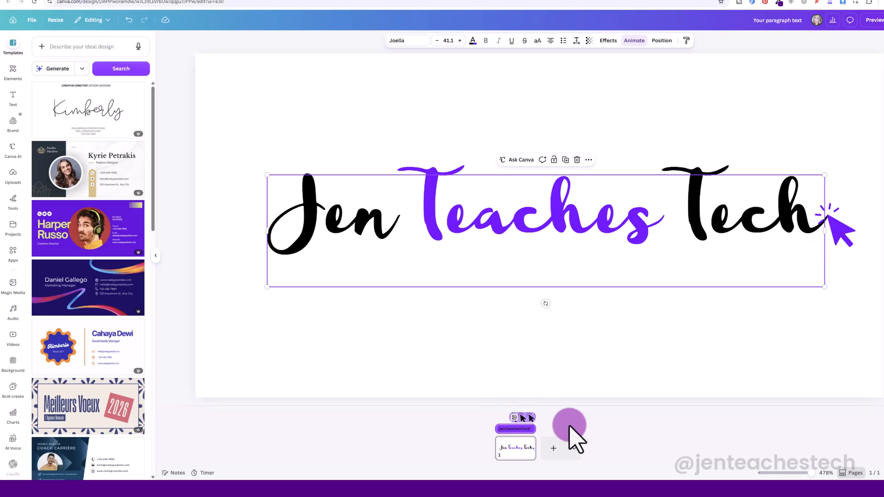
{"action": "left_click", "coordinate": [591, 365]}
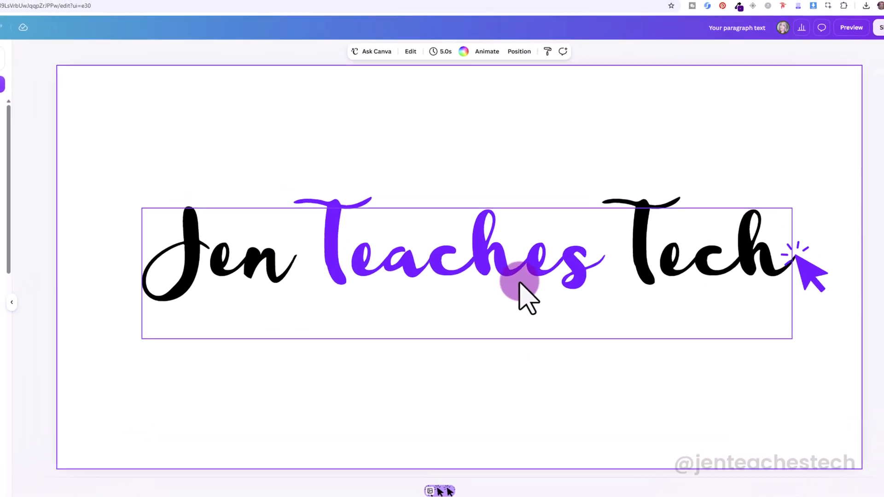
Deselect everything on the page and open the download settings for the finished signature design
{"action": "left_click", "coordinate": [856, 63]}
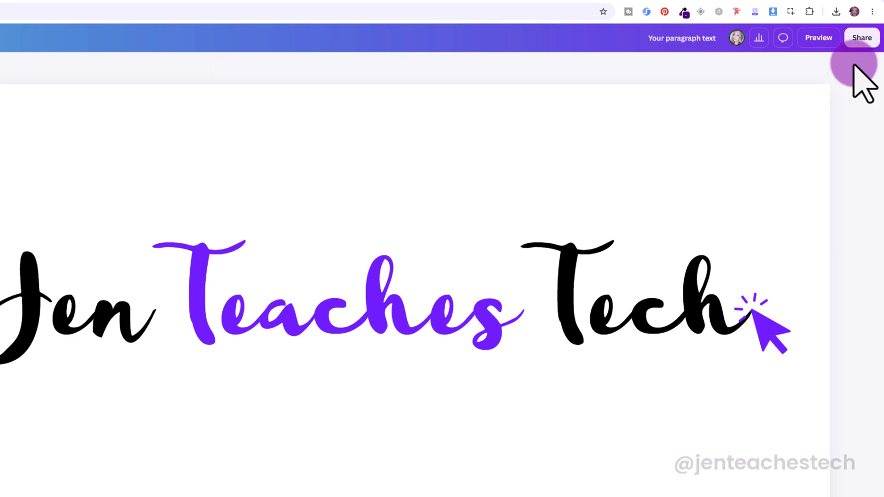
{"action": "left_click", "coordinate": [857, 38]}
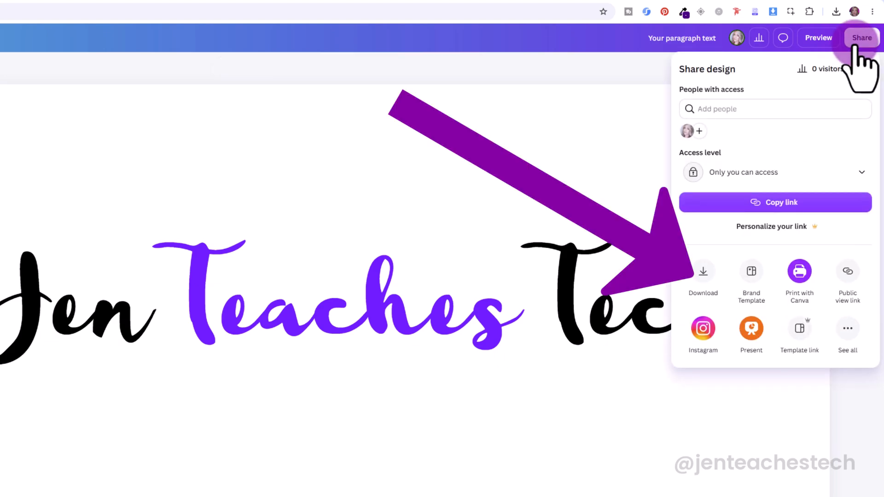
{"action": "left_click", "coordinate": [703, 272]}
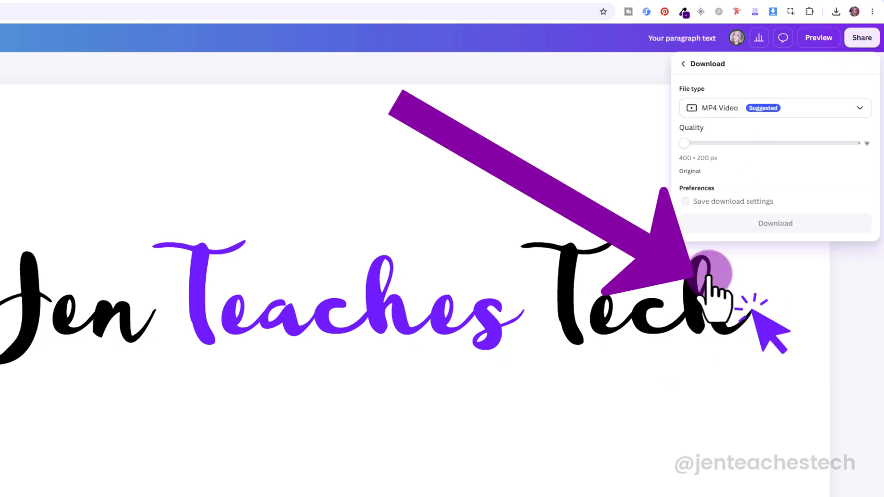